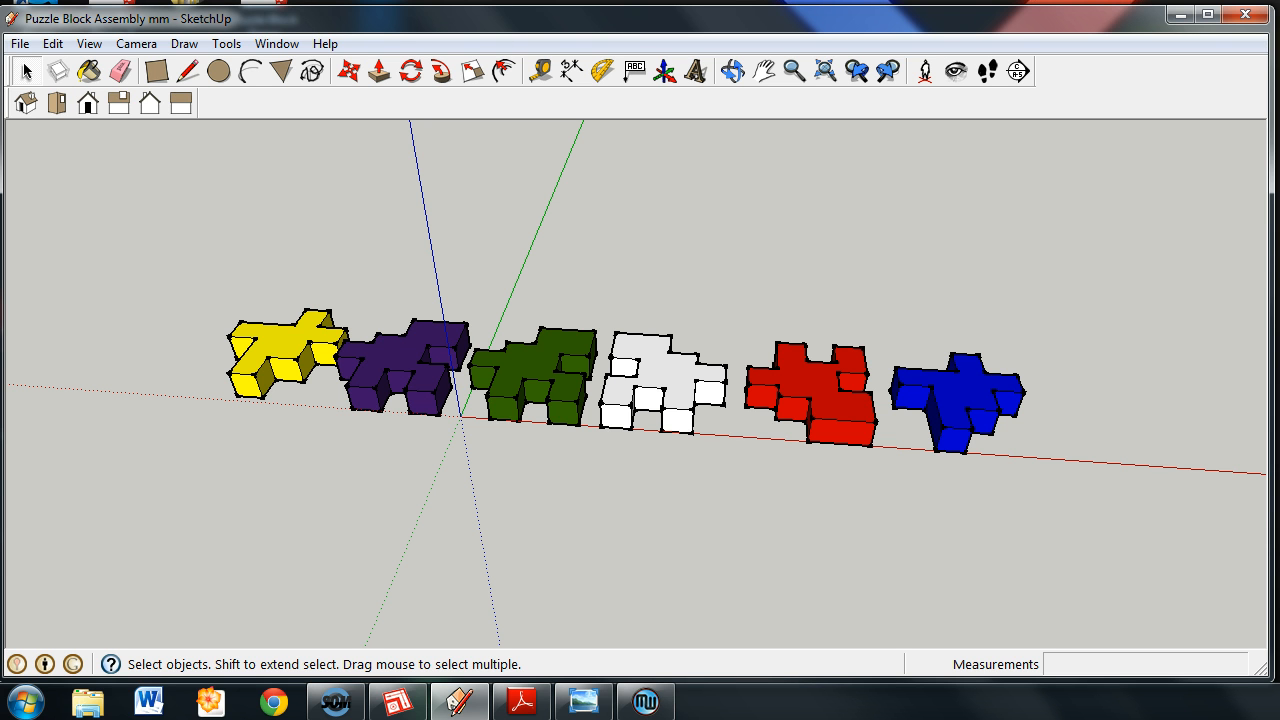
Start an STL export of the entire puzzle block model.
click(16, 45)
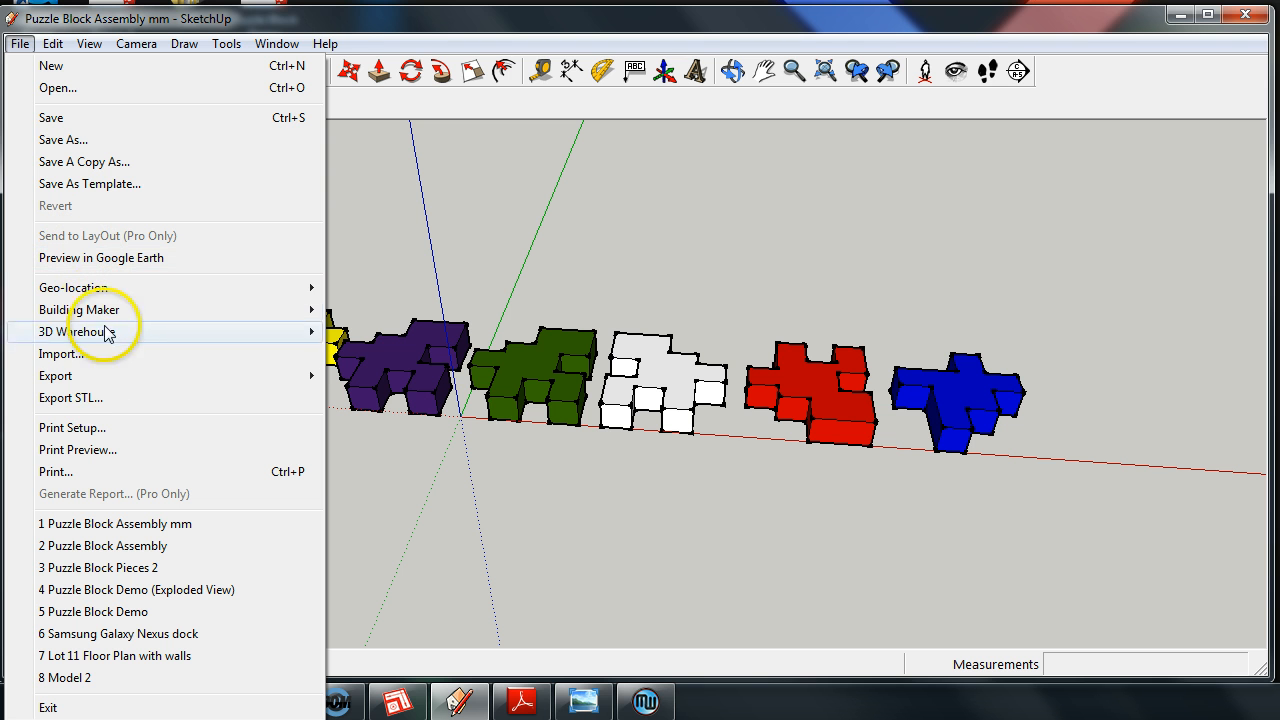
click(104, 399)
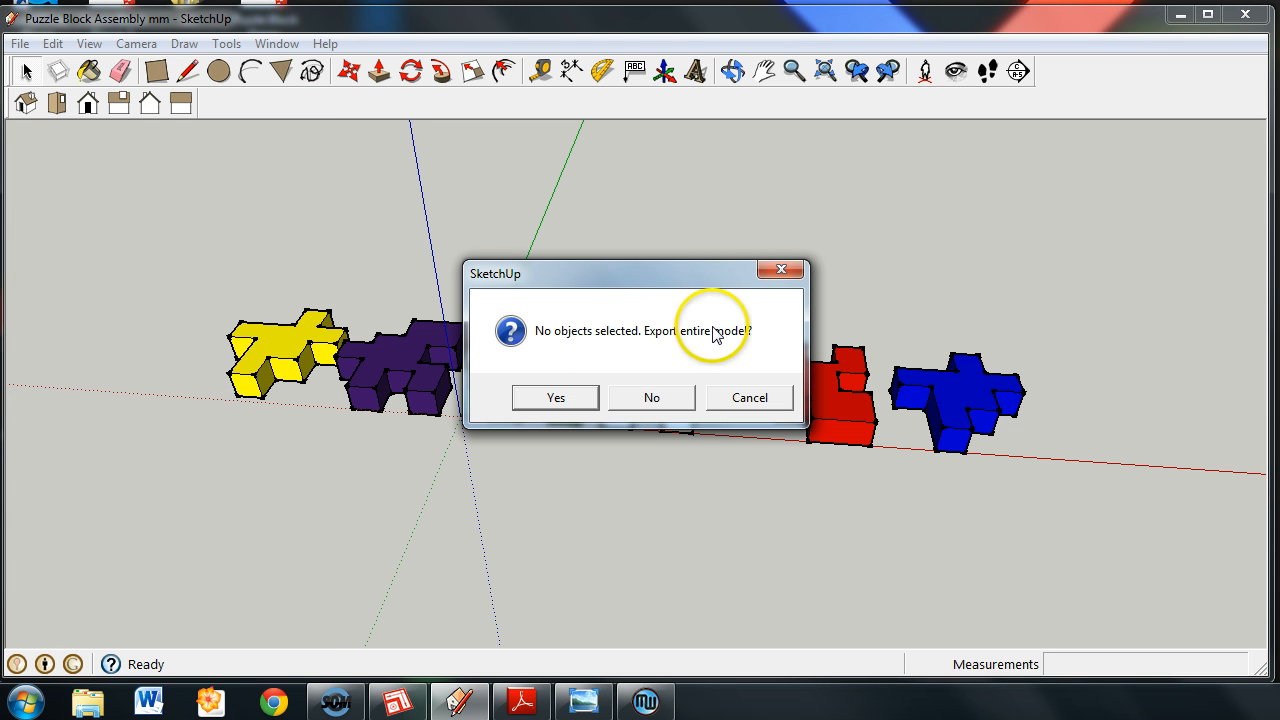
click(557, 398)
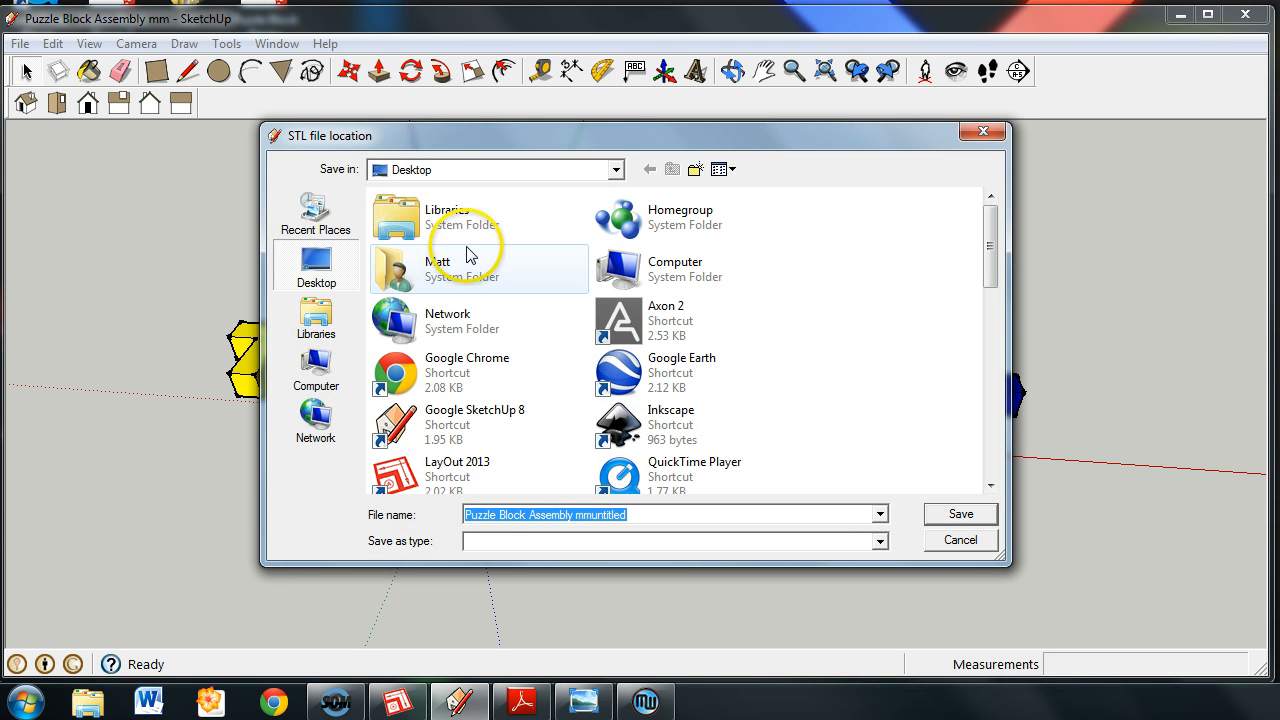
drag(413, 146, 393, 163)
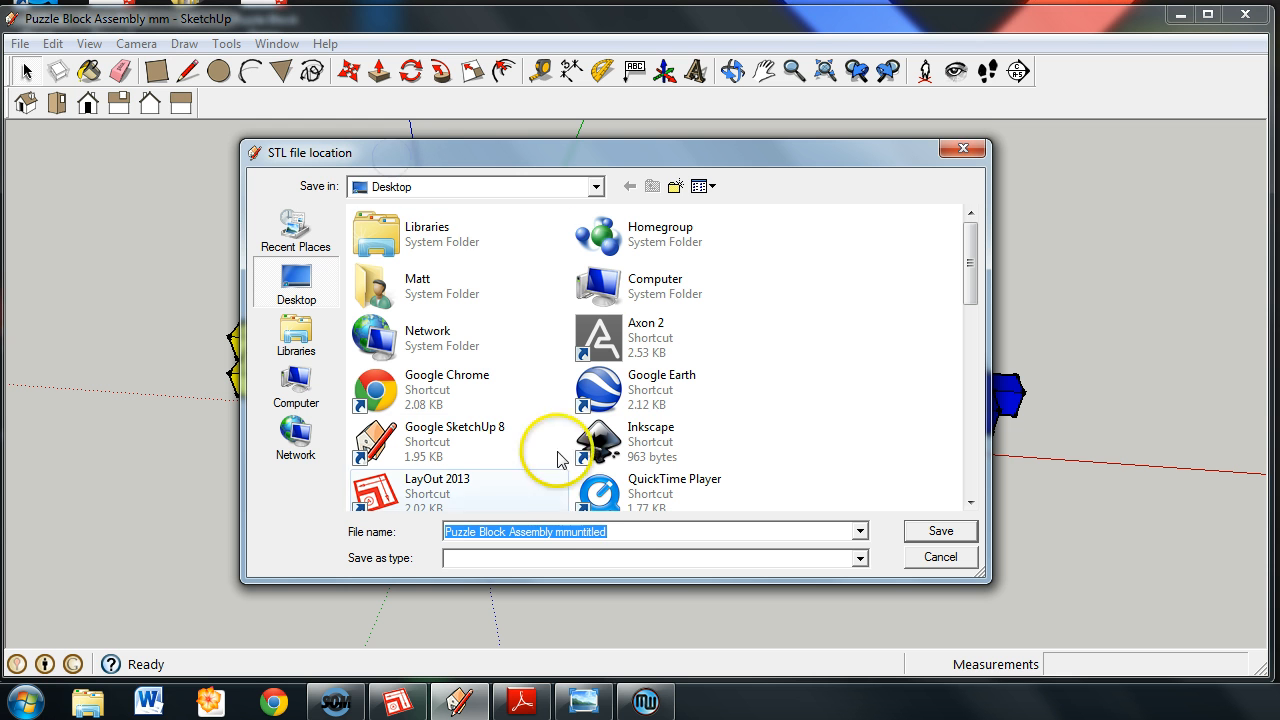
Shorten the STL export's file name to Puzzle Block.
click(641, 531)
key(BackSpace)
key(BackSpace)
key(BackSpace)
key(BackSpace)
key(BackSpace)
key(BackSpace)
key(BackSpace)
key(BackSpace)
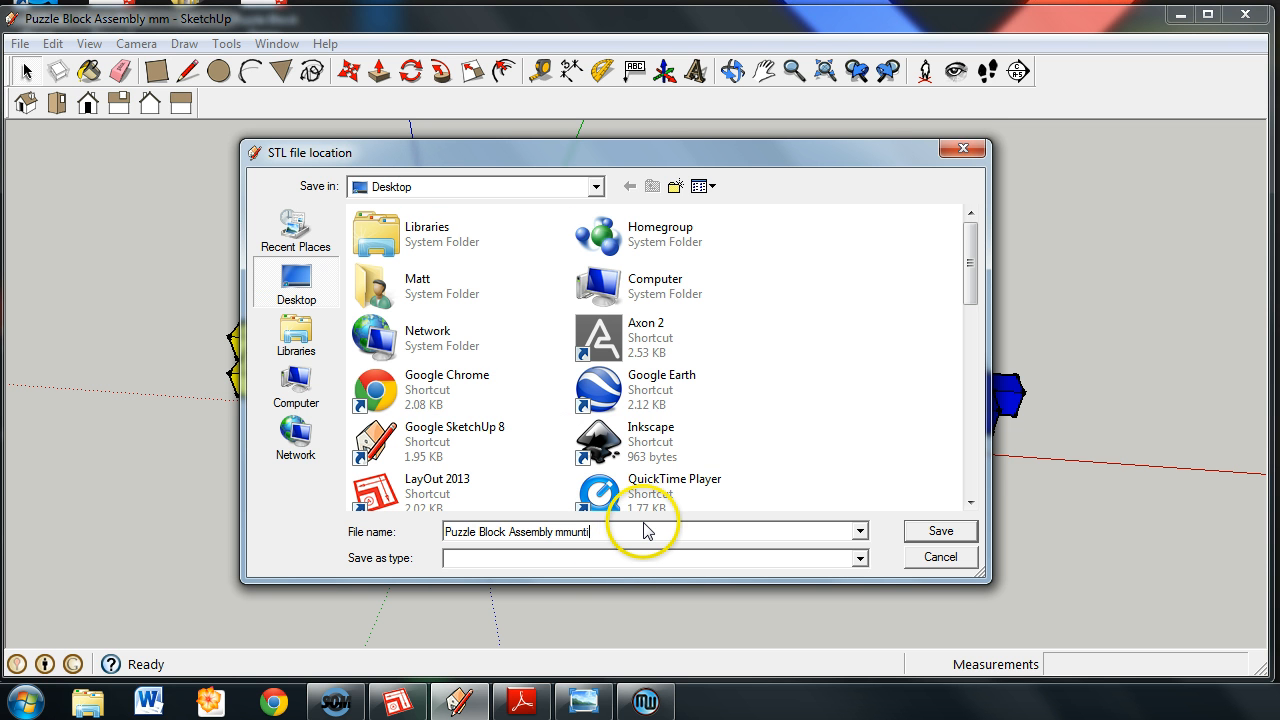
key(BackSpace)
key(BackSpace)
key(BackSpace)
key(BackSpace)
key(BackSpace)
key(BackSpace)
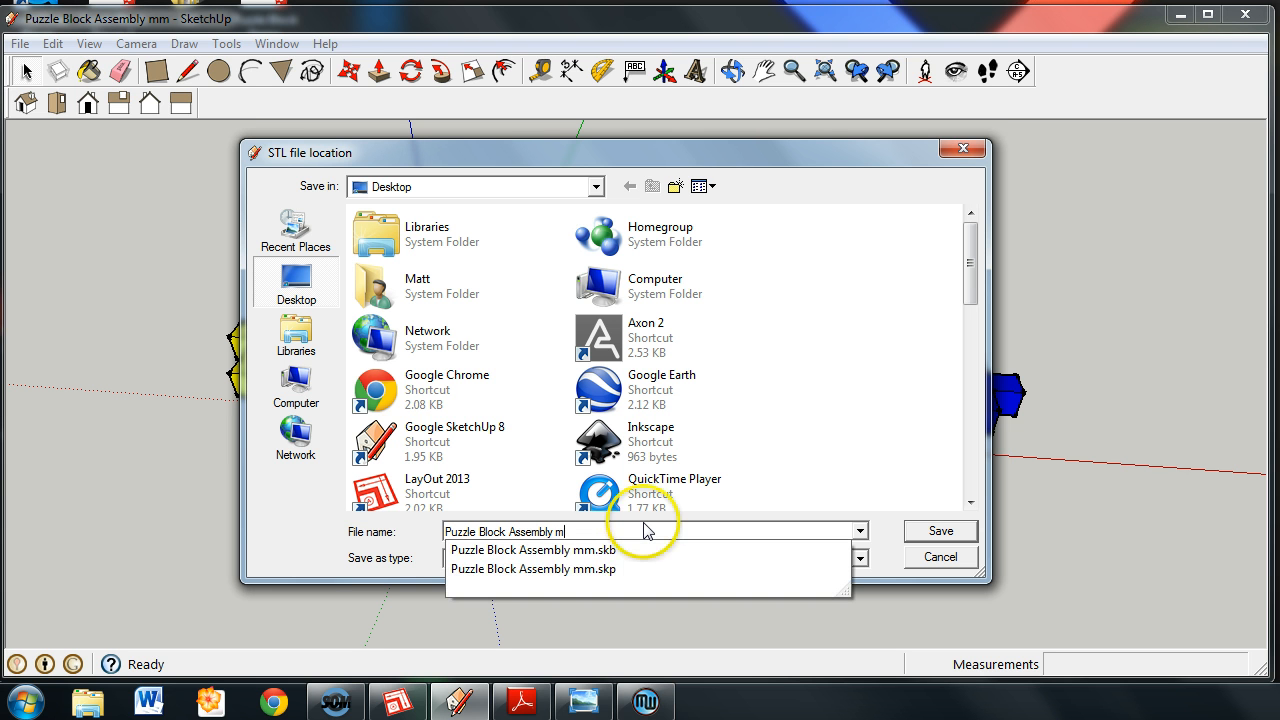
key(BackSpace)
key(BackSpace)
key(BackSpace)
key(BackSpace)
key(BackSpace)
key(BackSpace)
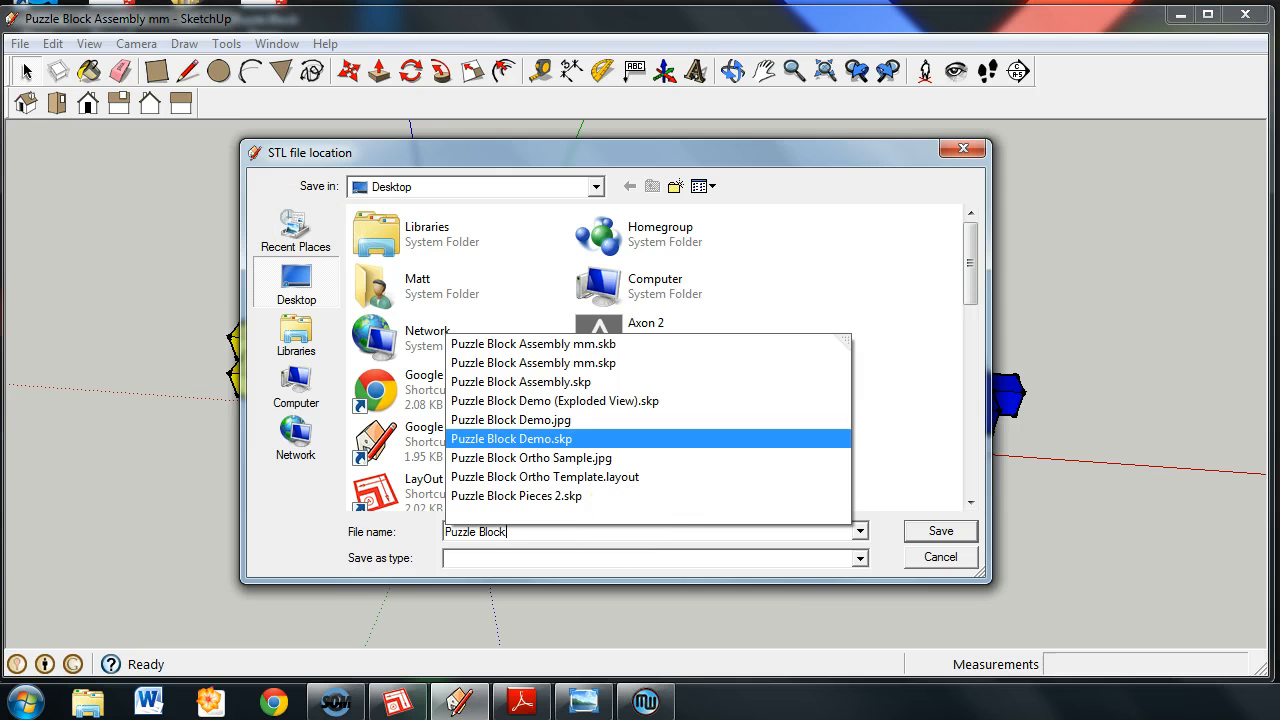
click(539, 537)
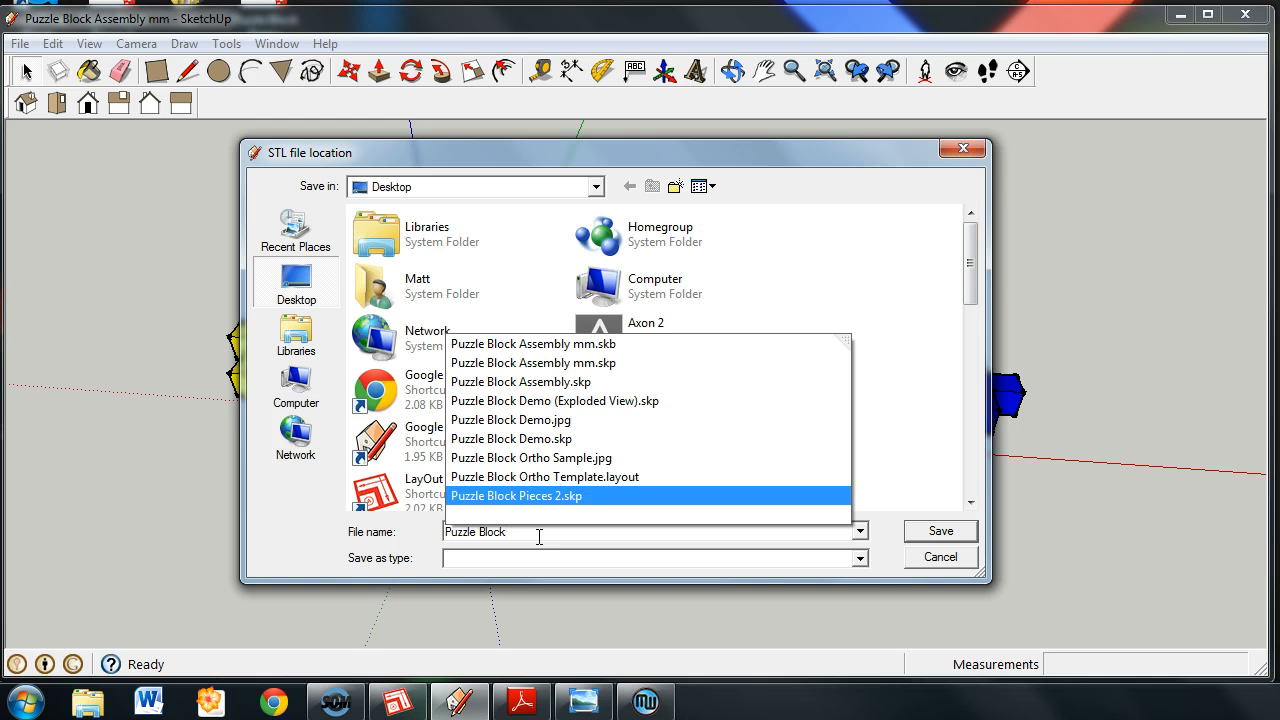
click(951, 471)
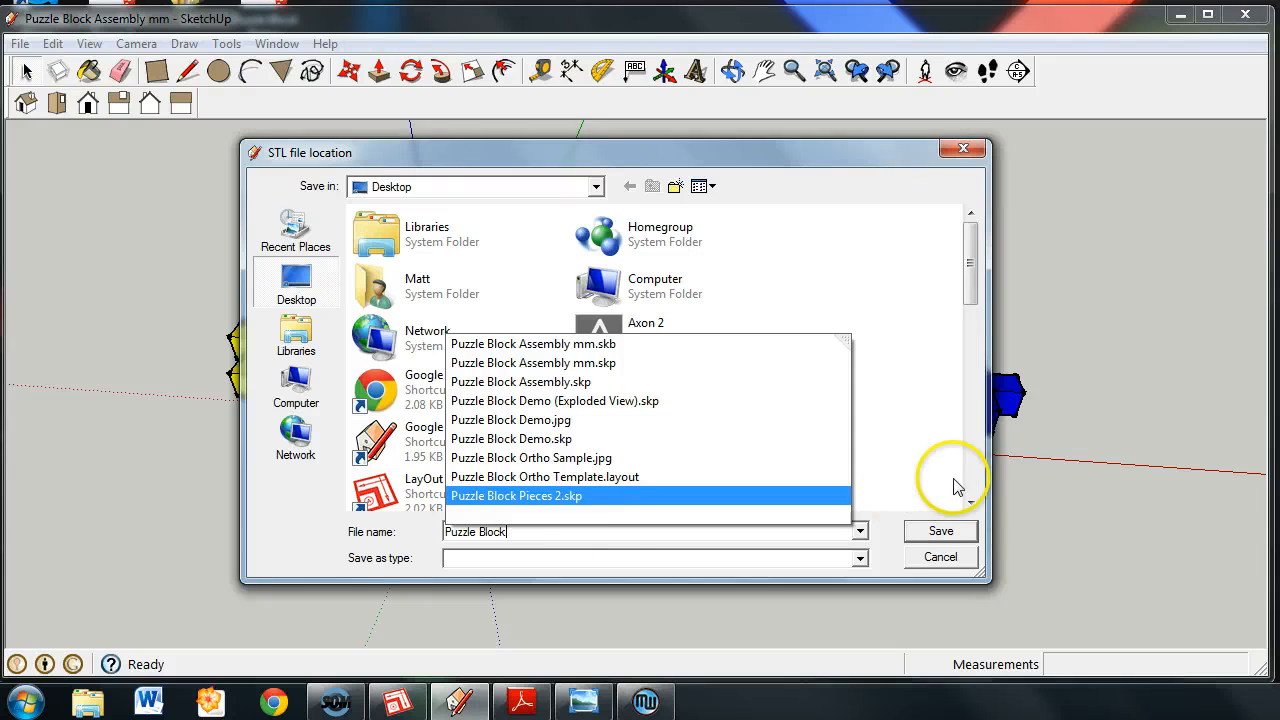
click(578, 527)
double_click(578, 527)
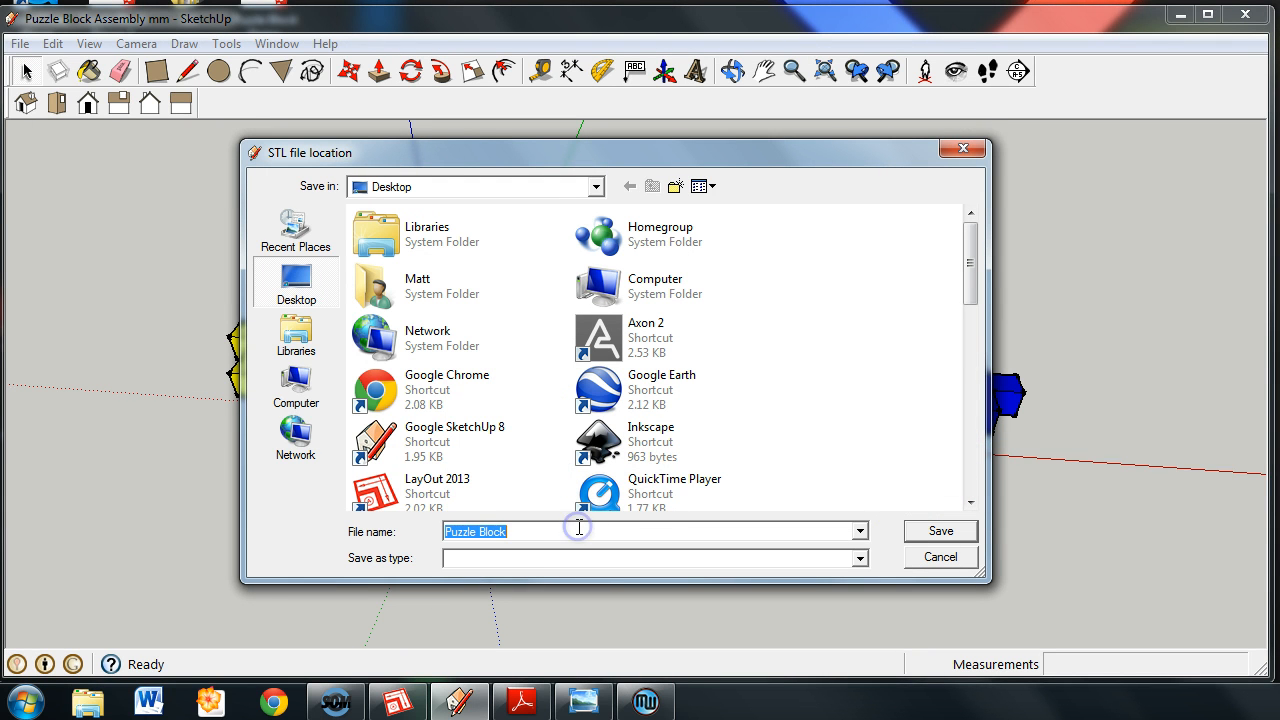
click(578, 527)
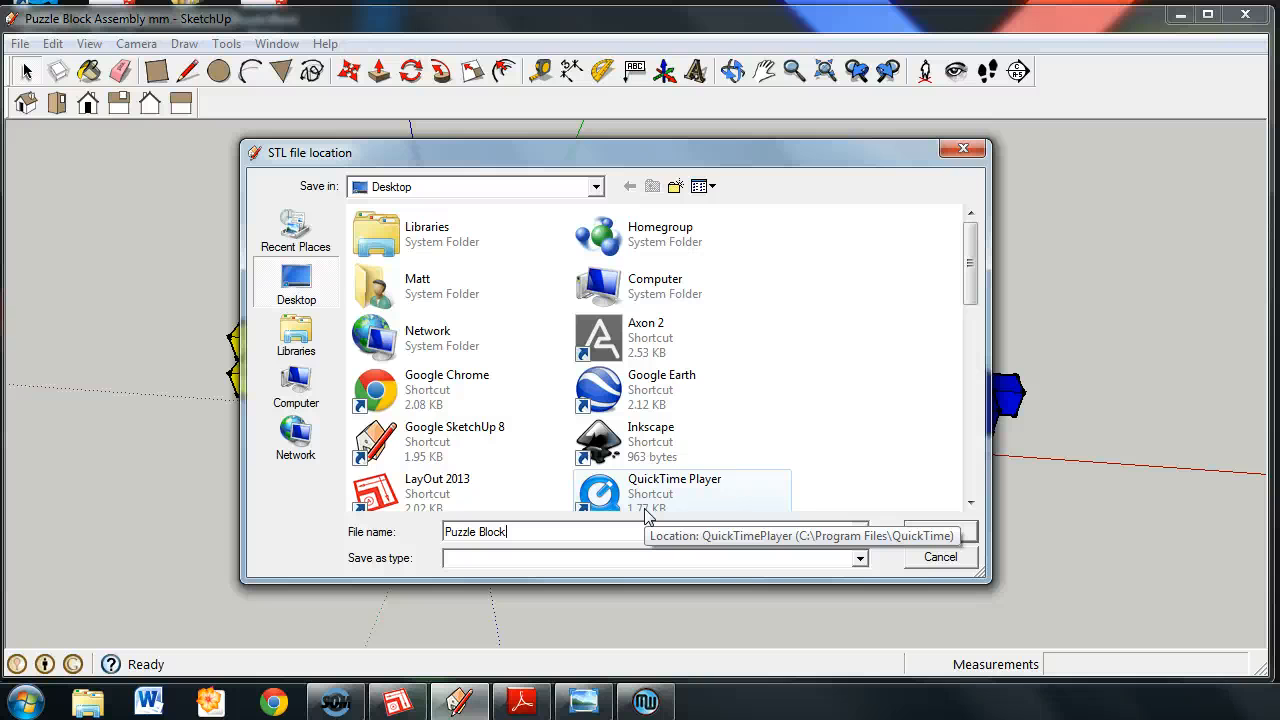
Add the .stl extension to the file name and save the export to the Desktop.
text(.stl)
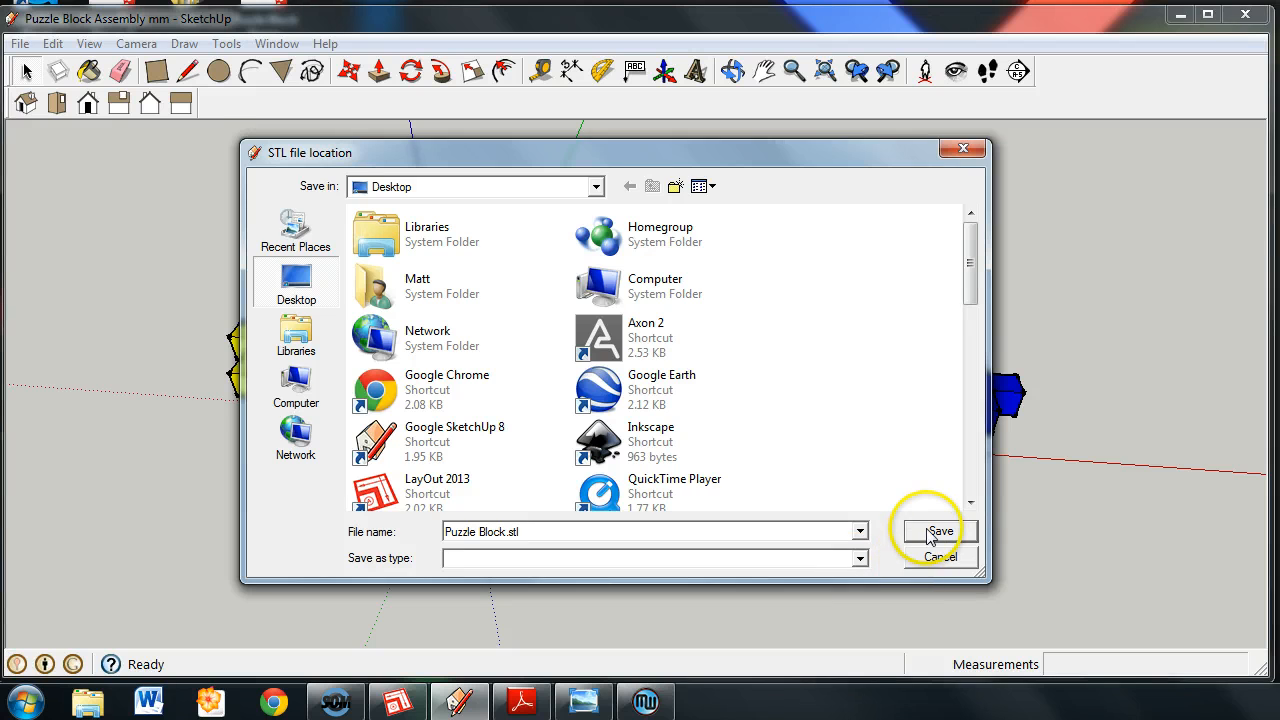
click(930, 532)
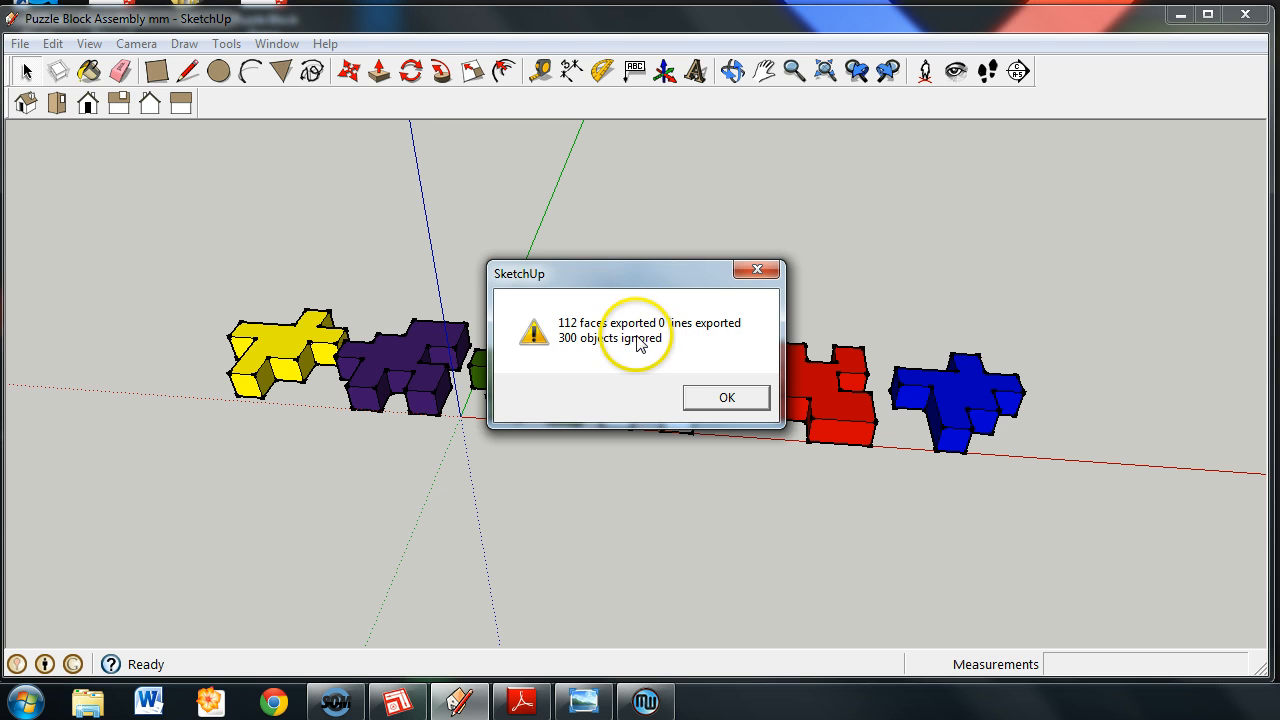
click(710, 397)
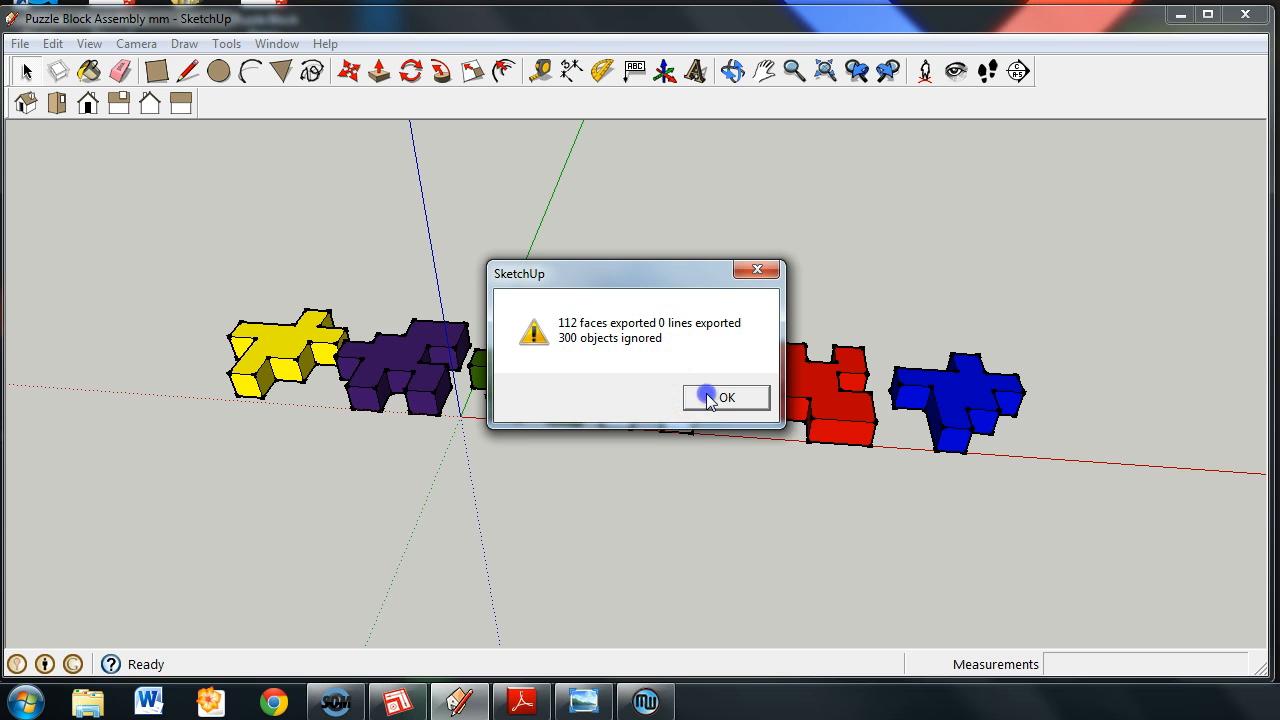
Switch to MakerWare and add the exported Puzzle Block file from the Desktop to the build plate.
click(1178, 16)
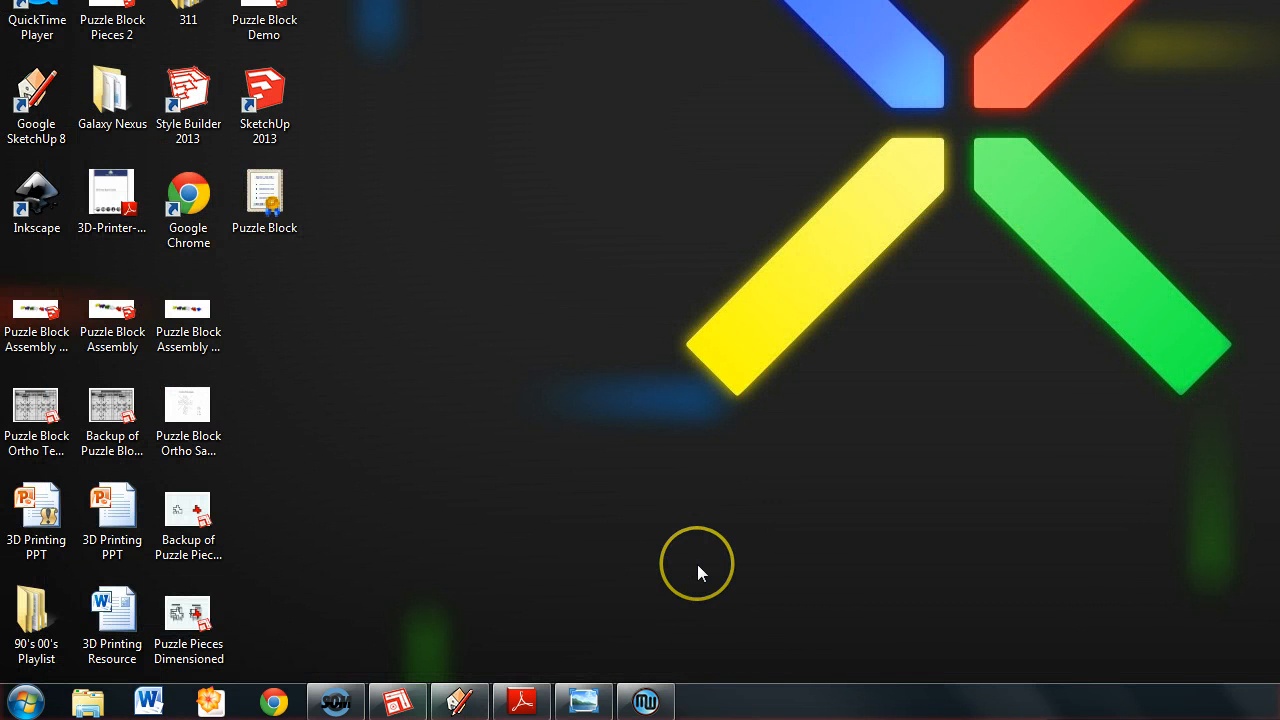
click(650, 697)
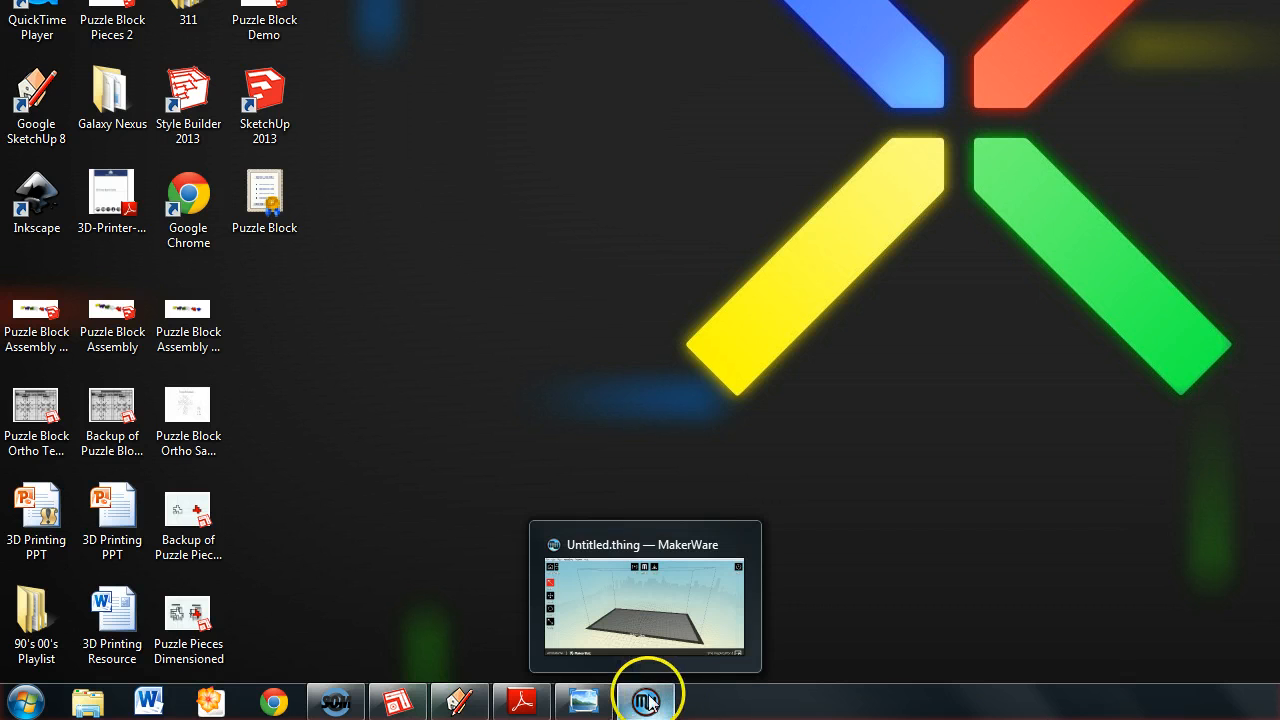
click(660, 368)
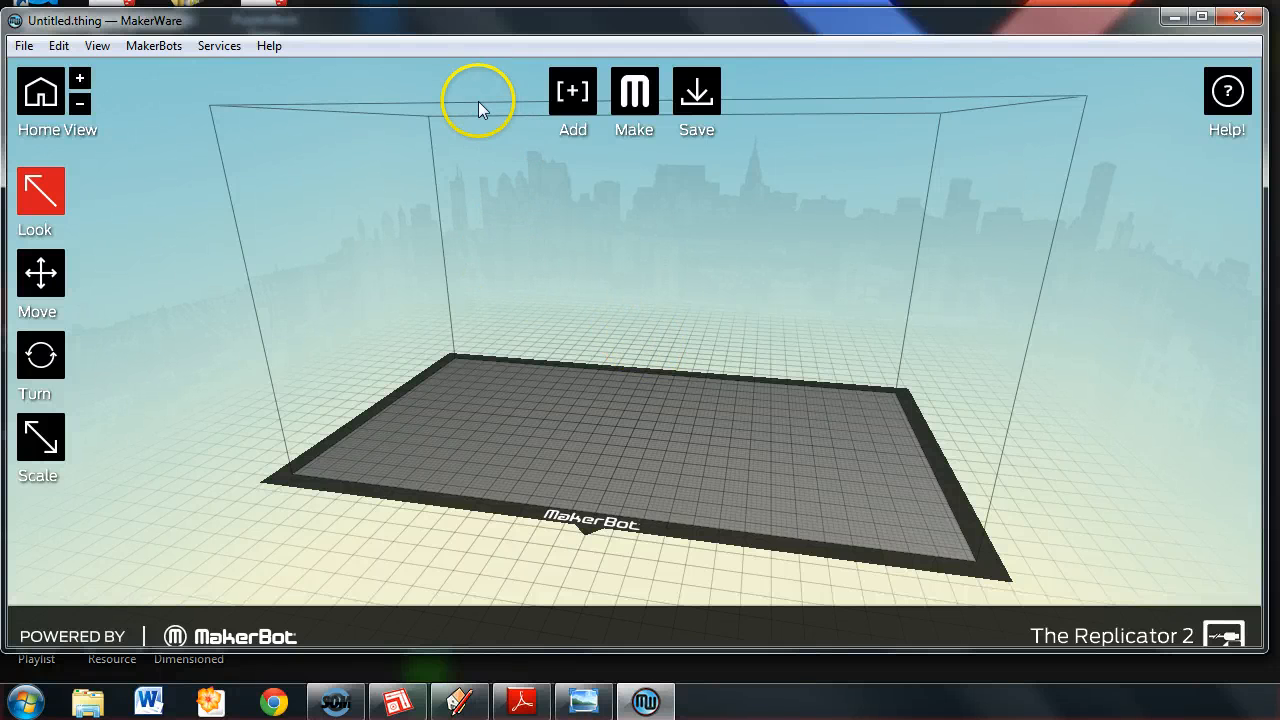
click(573, 93)
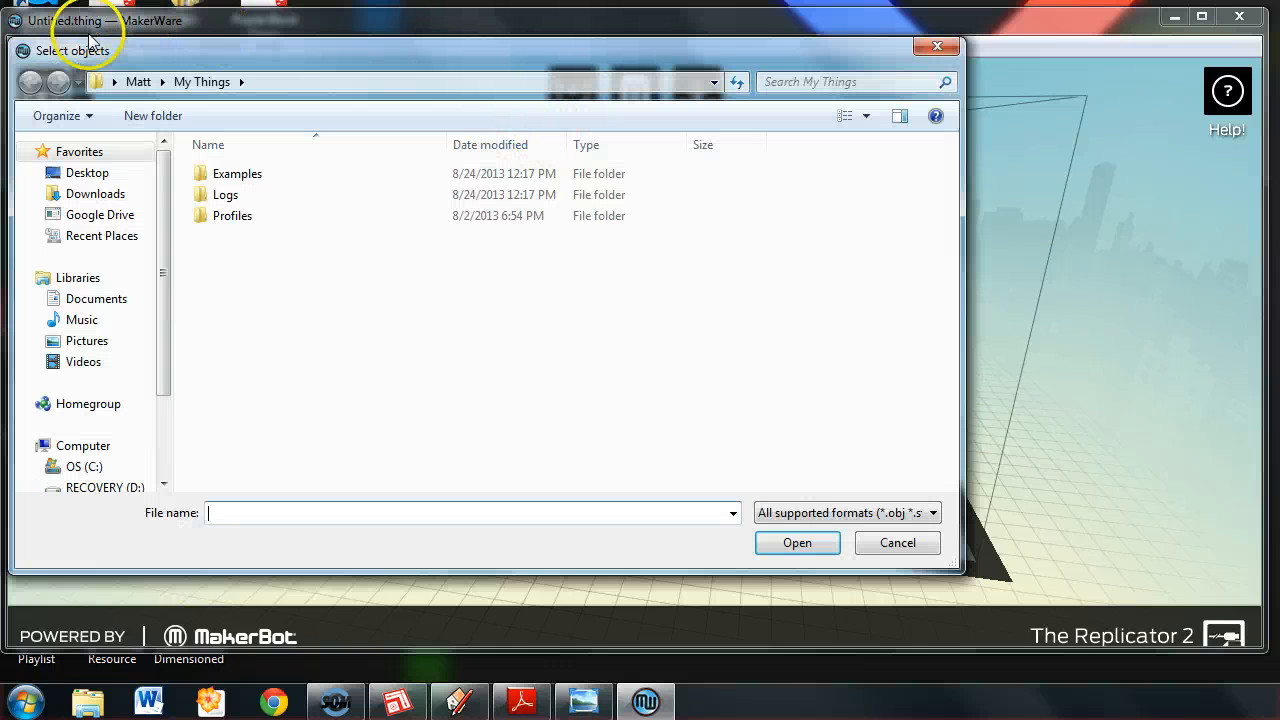
click(88, 172)
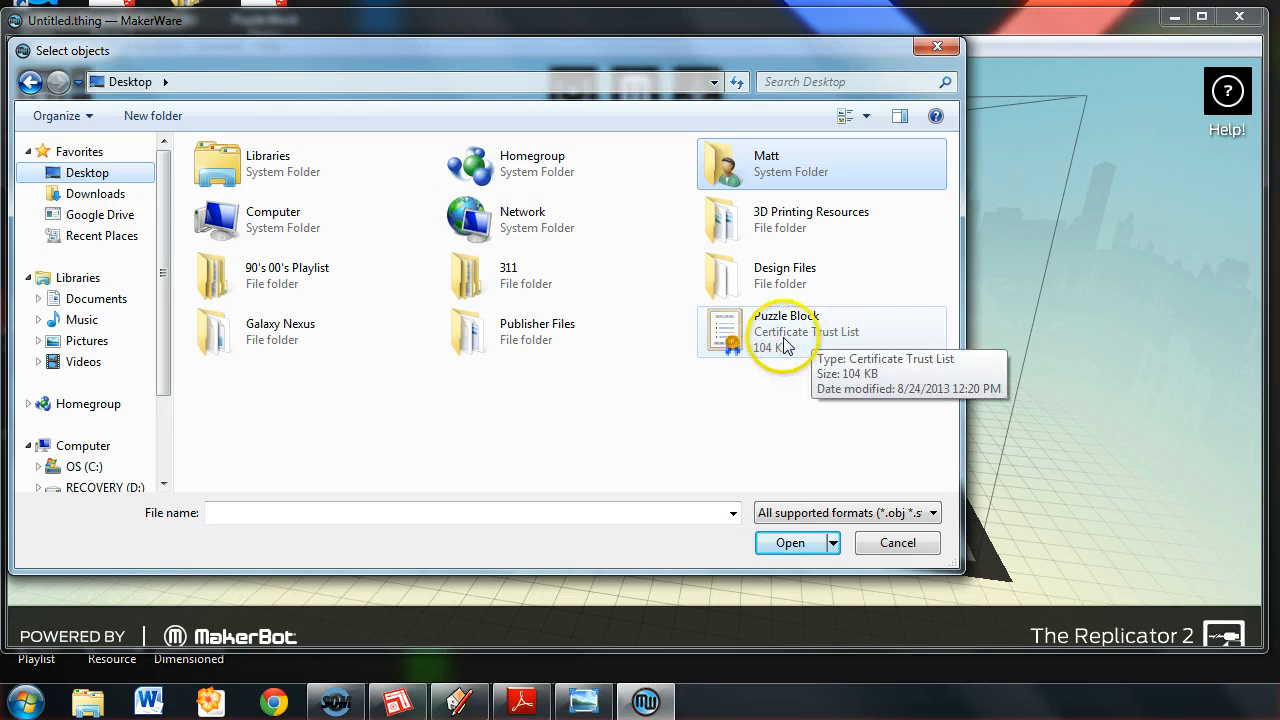
click(745, 340)
click(806, 549)
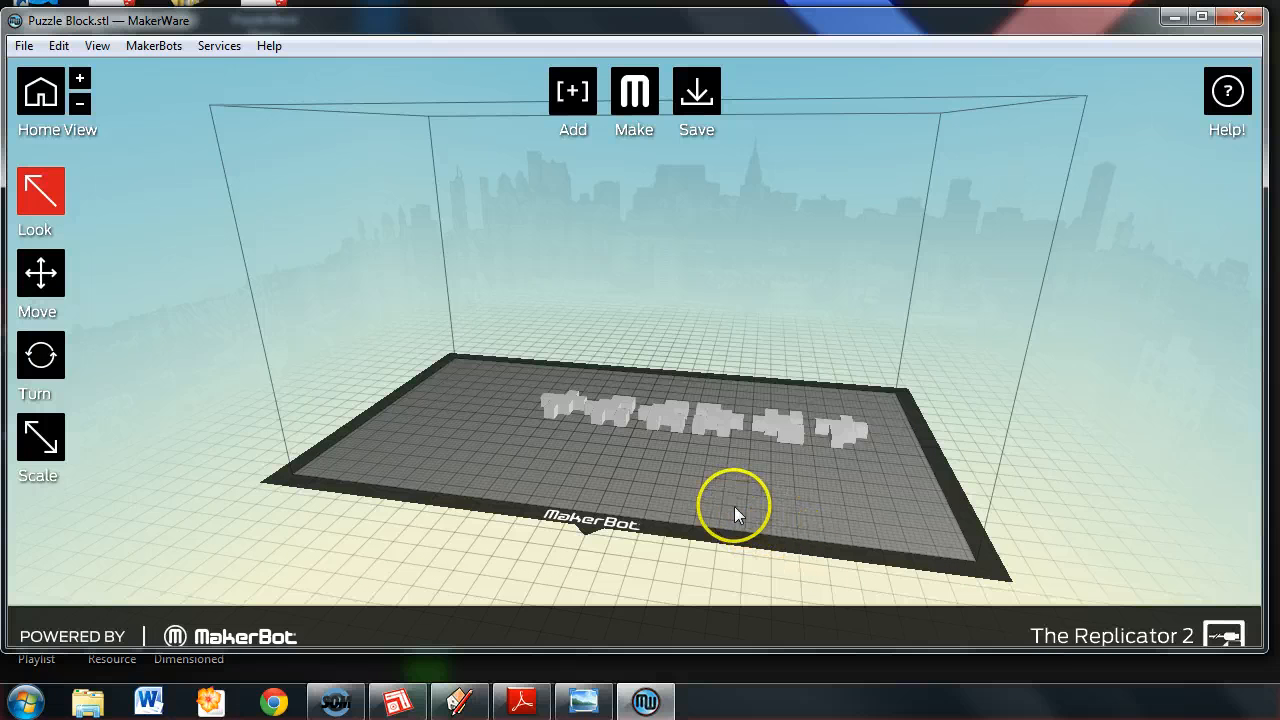
Set the object display color to Green in the MakerWare settings and deselect the puzzle pieces.
click(668, 421)
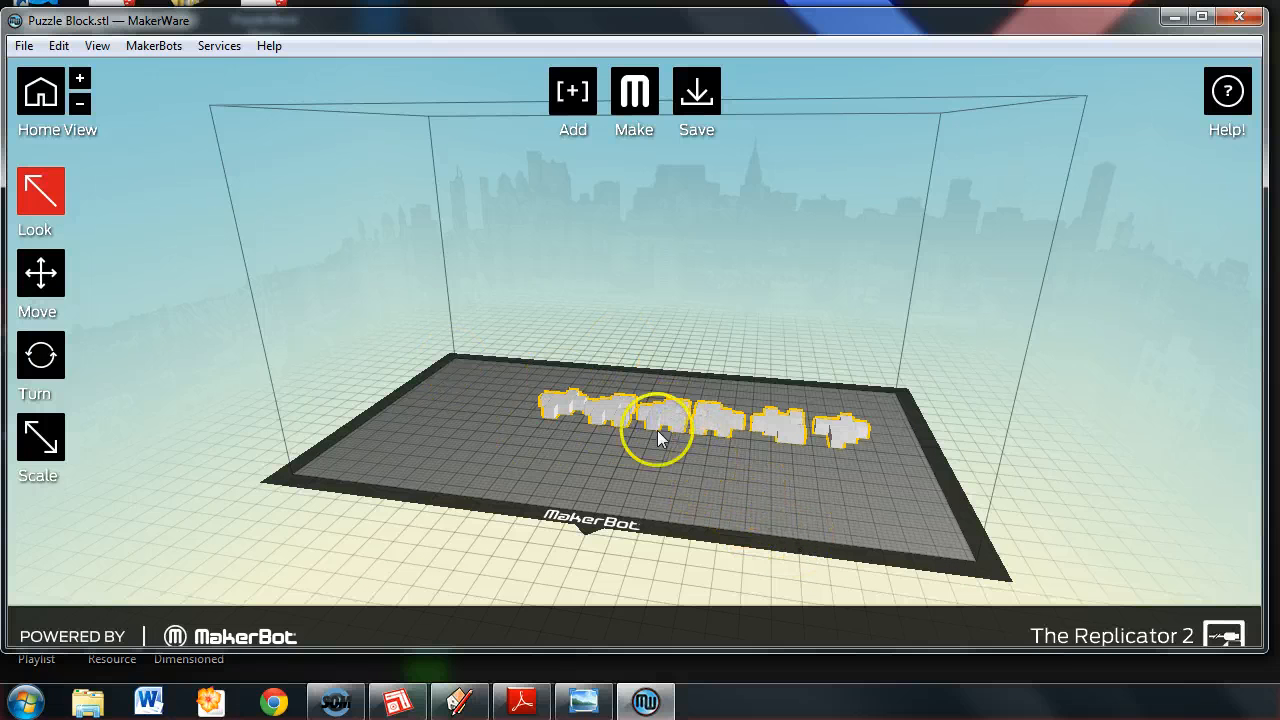
click(97, 46)
mouse_move(154, 50)
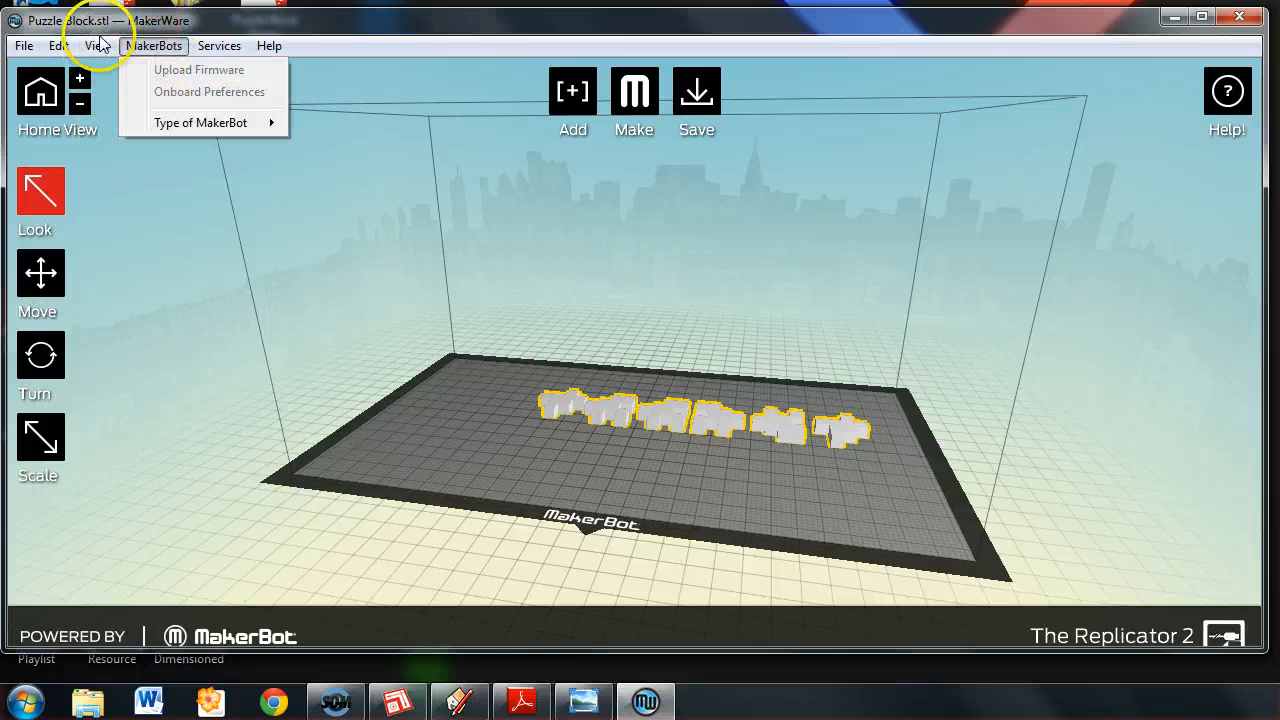
mouse_move(58, 46)
click(148, 326)
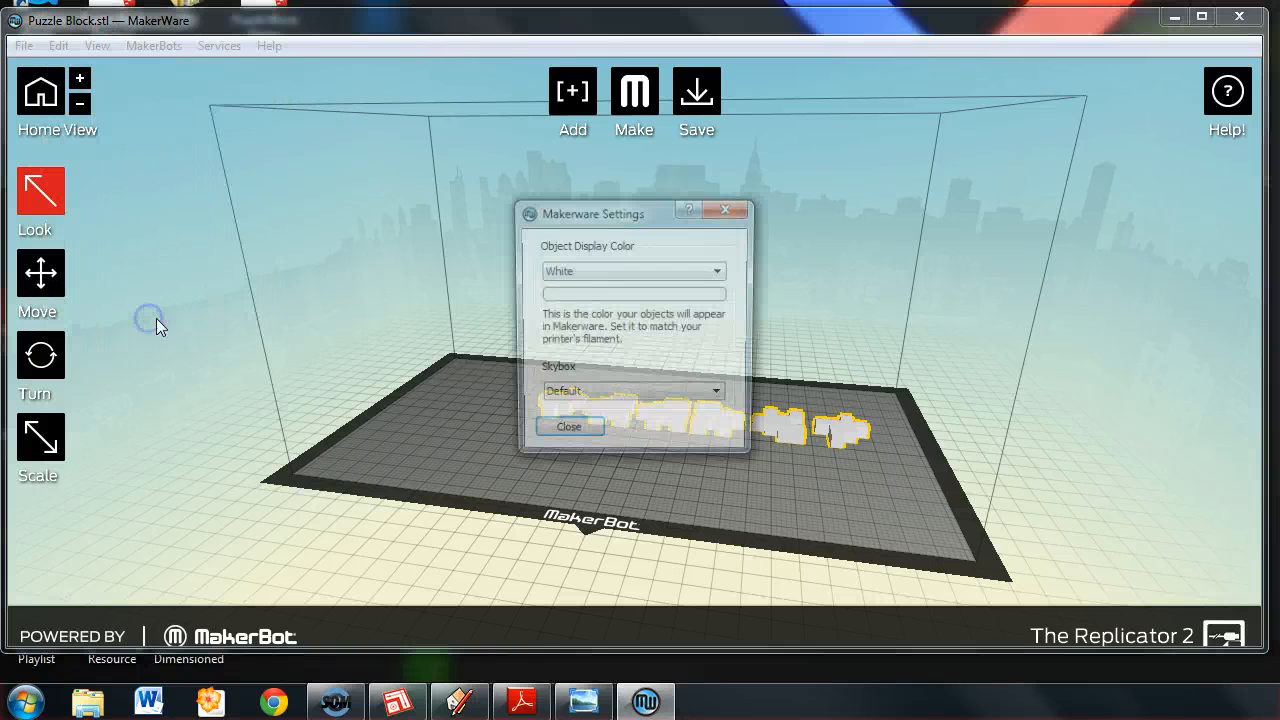
click(571, 271)
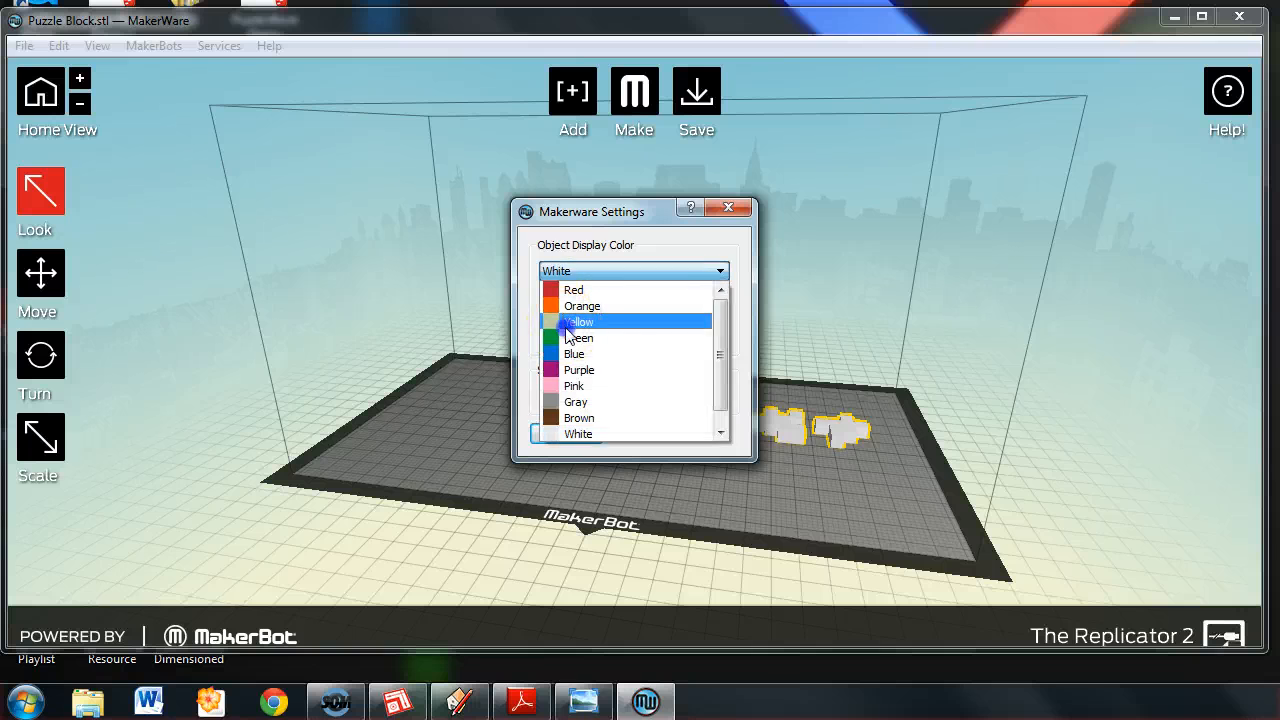
click(571, 338)
click(566, 434)
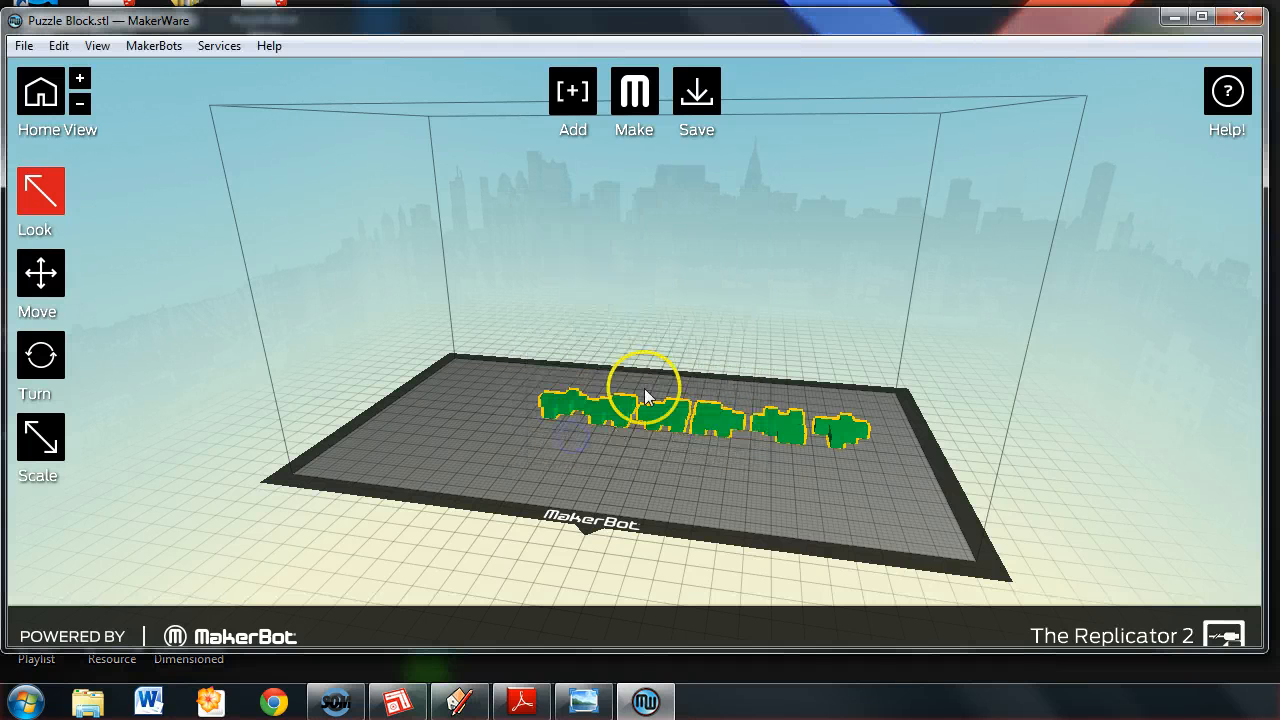
click(1077, 475)
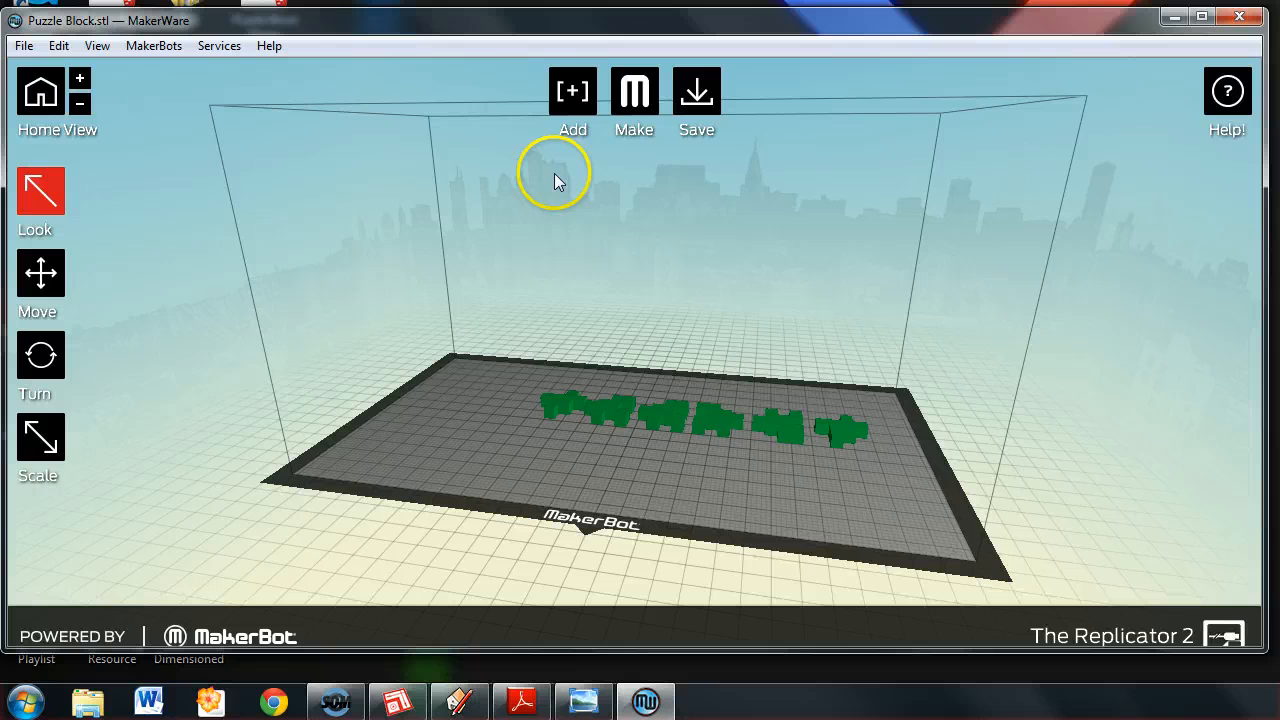
Switch to the top view and move the row of puzzle pieces to about the middle of the build plate.
click(57, 186)
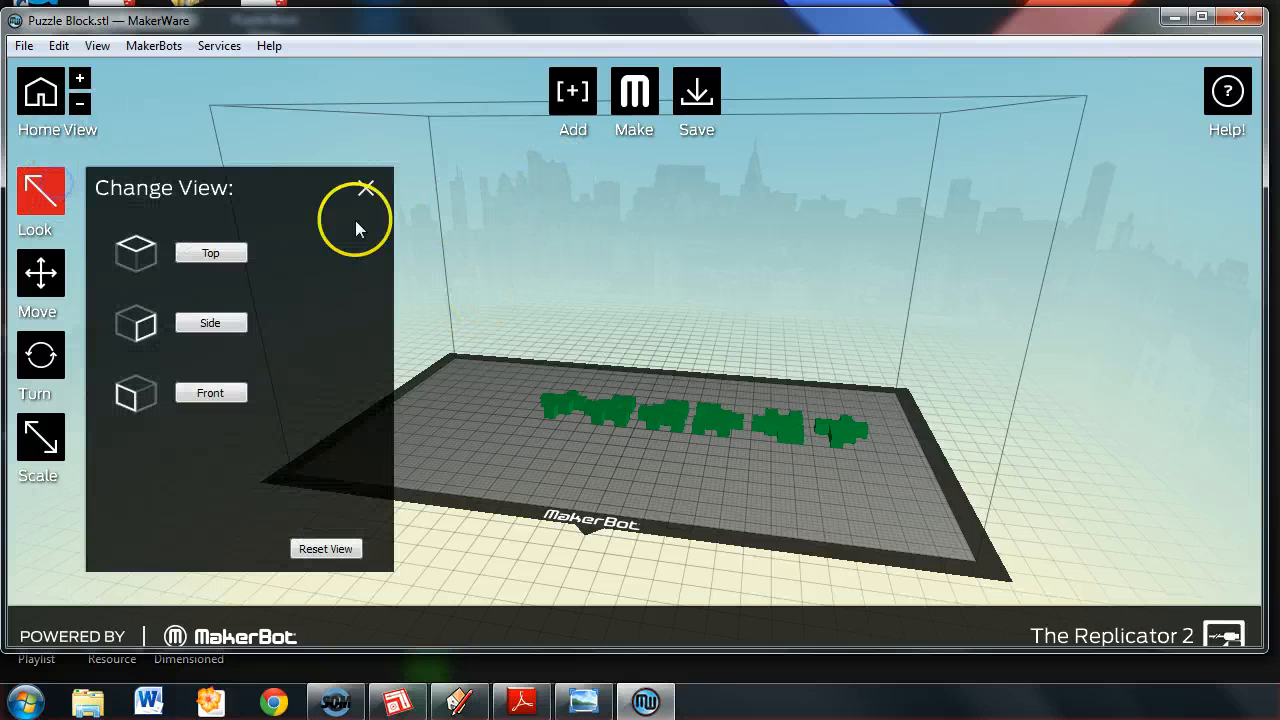
click(193, 252)
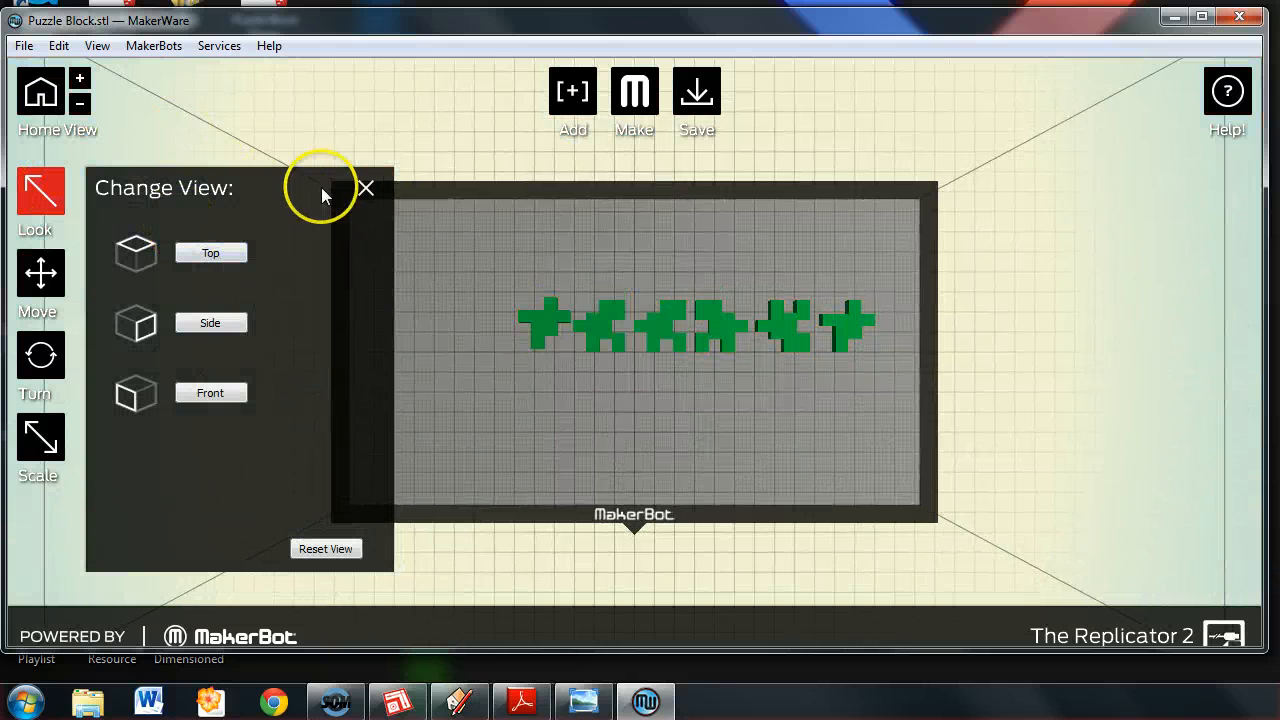
click(364, 188)
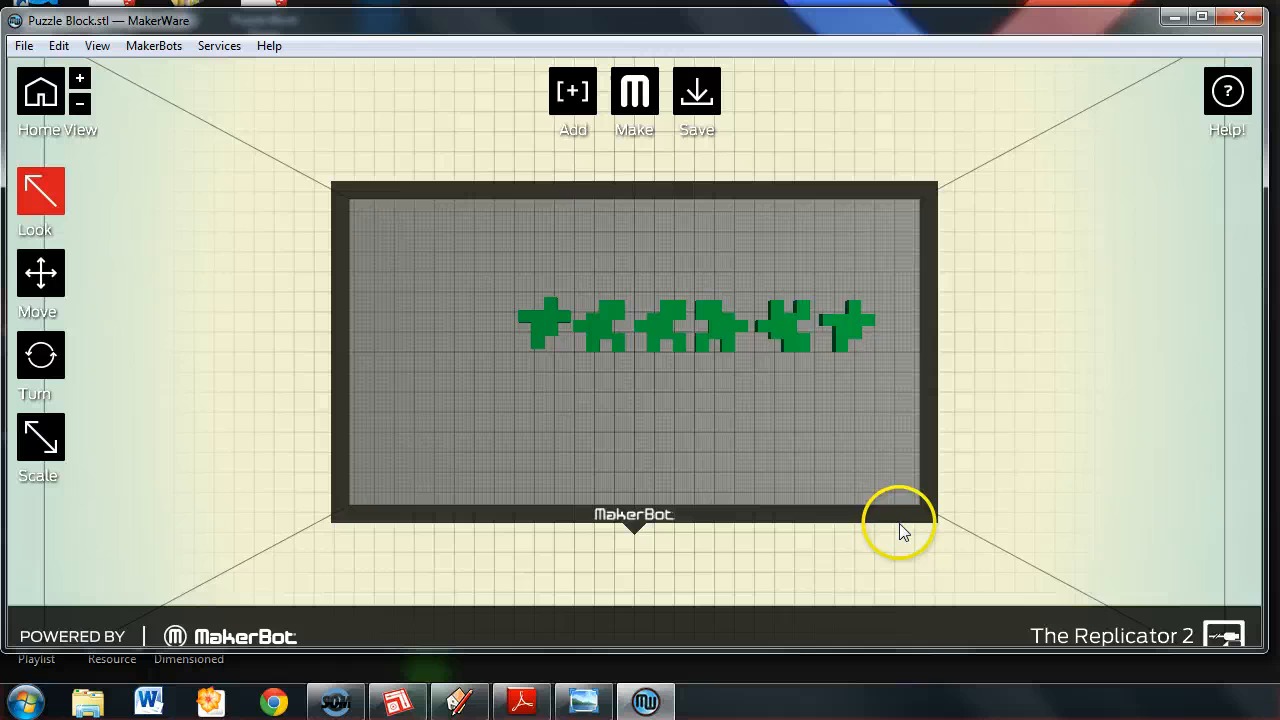
click(41, 272)
drag(606, 322, 556, 364)
click(559, 428)
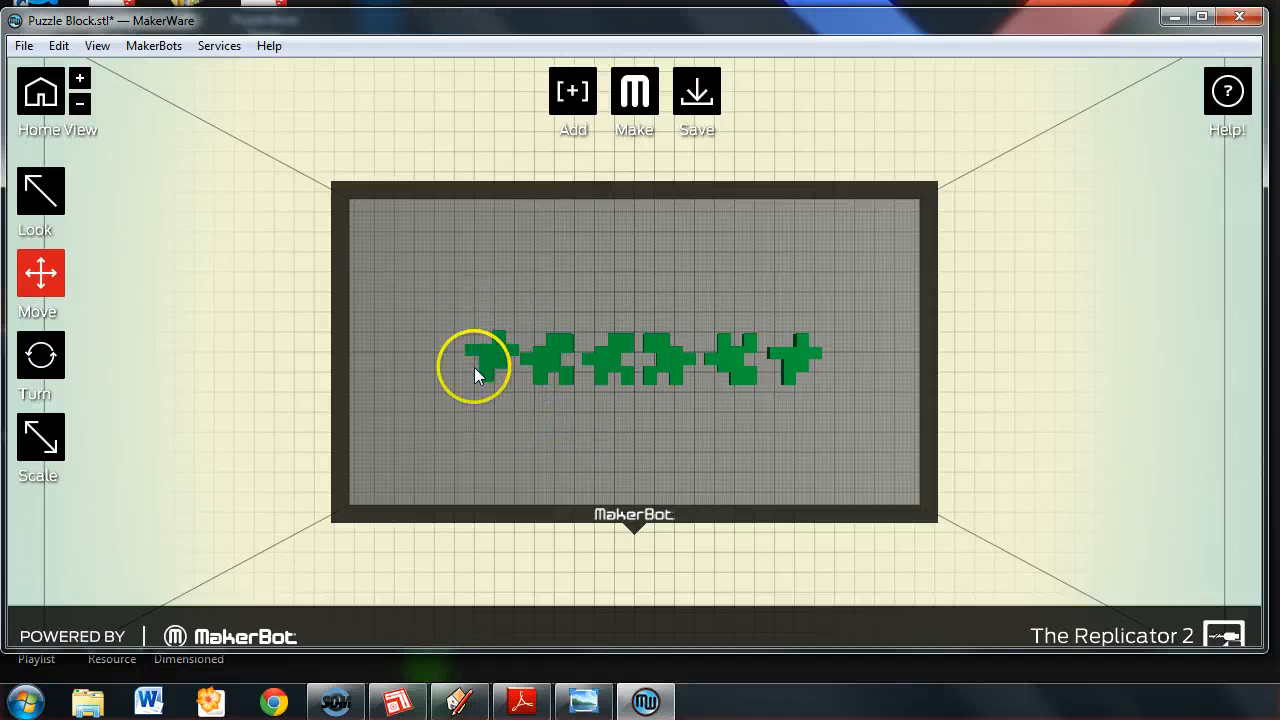
Duplicate the row of puzzle pieces and place the copy on the plate just behind the original row.
click(508, 356)
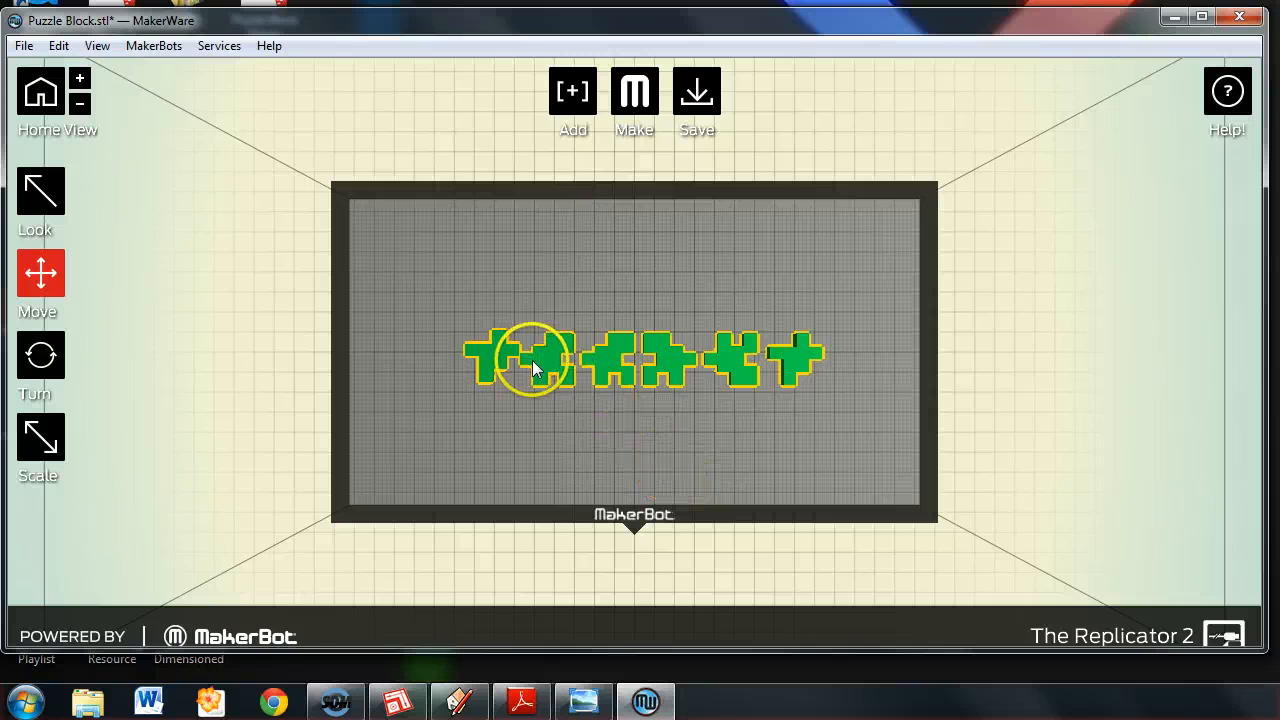
key(ctrl+c)
key(ctrl+v)
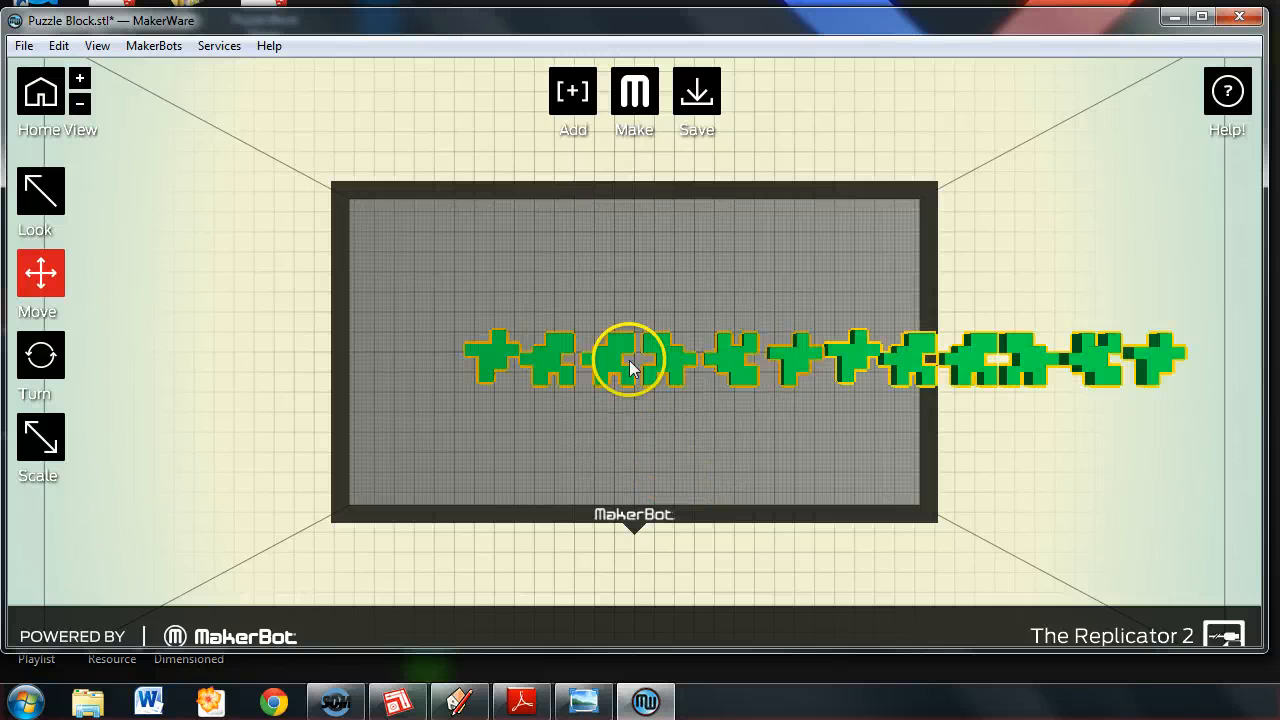
drag(872, 364, 497, 293)
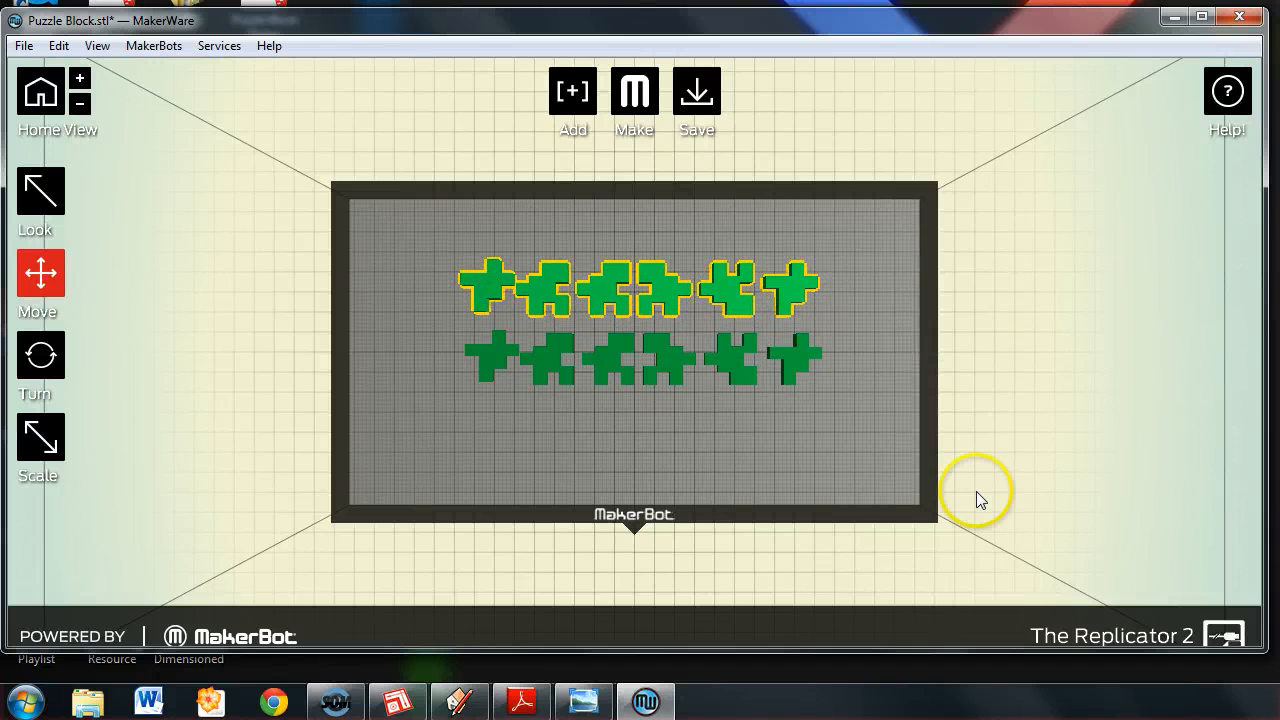
Undo the placement and pasting of the duplicate row of puzzle pieces.
key(ctrl+z)
key(ctrl+z)
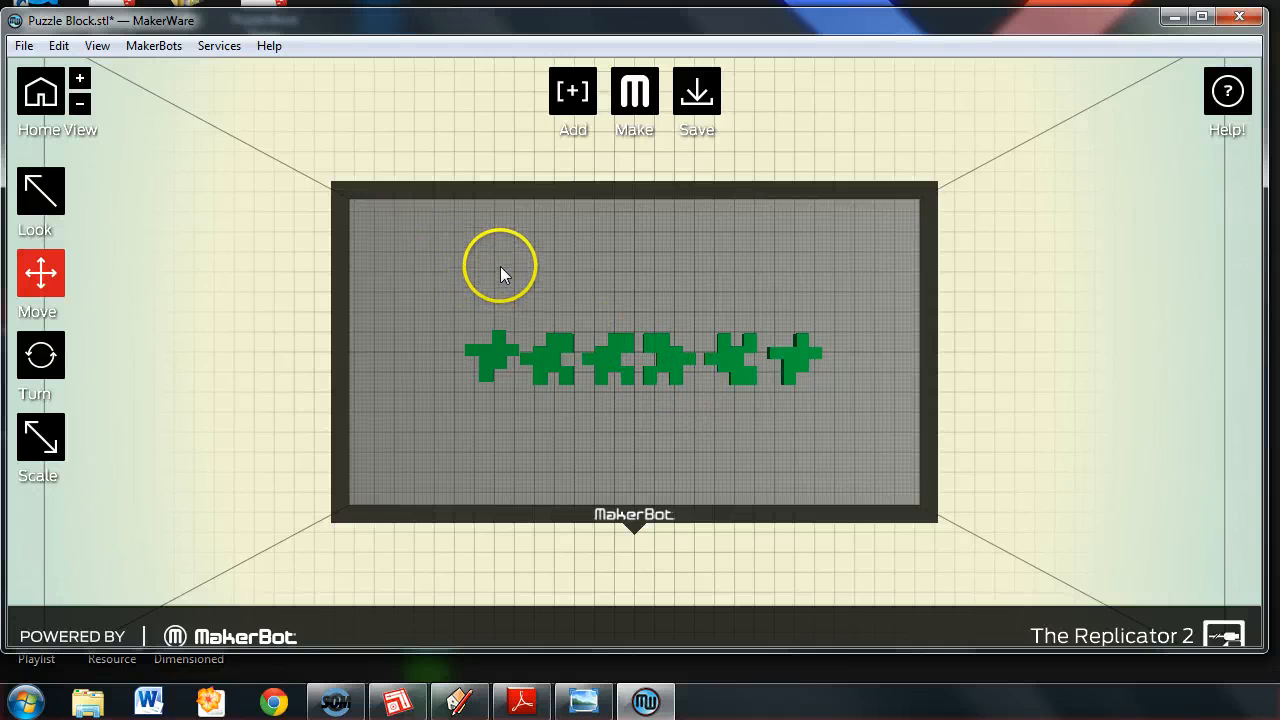
Check which printer models are offered as the type of MakerBot and which one is selected.
click(145, 45)
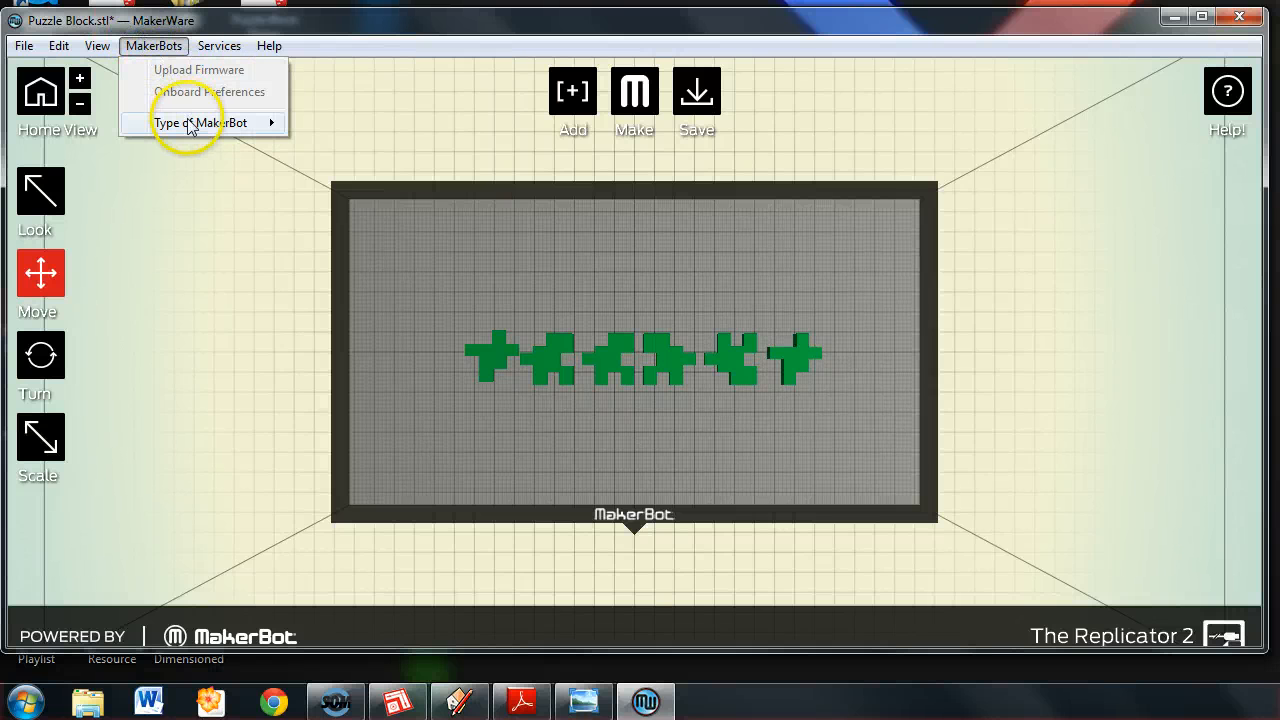
mouse_move(176, 123)
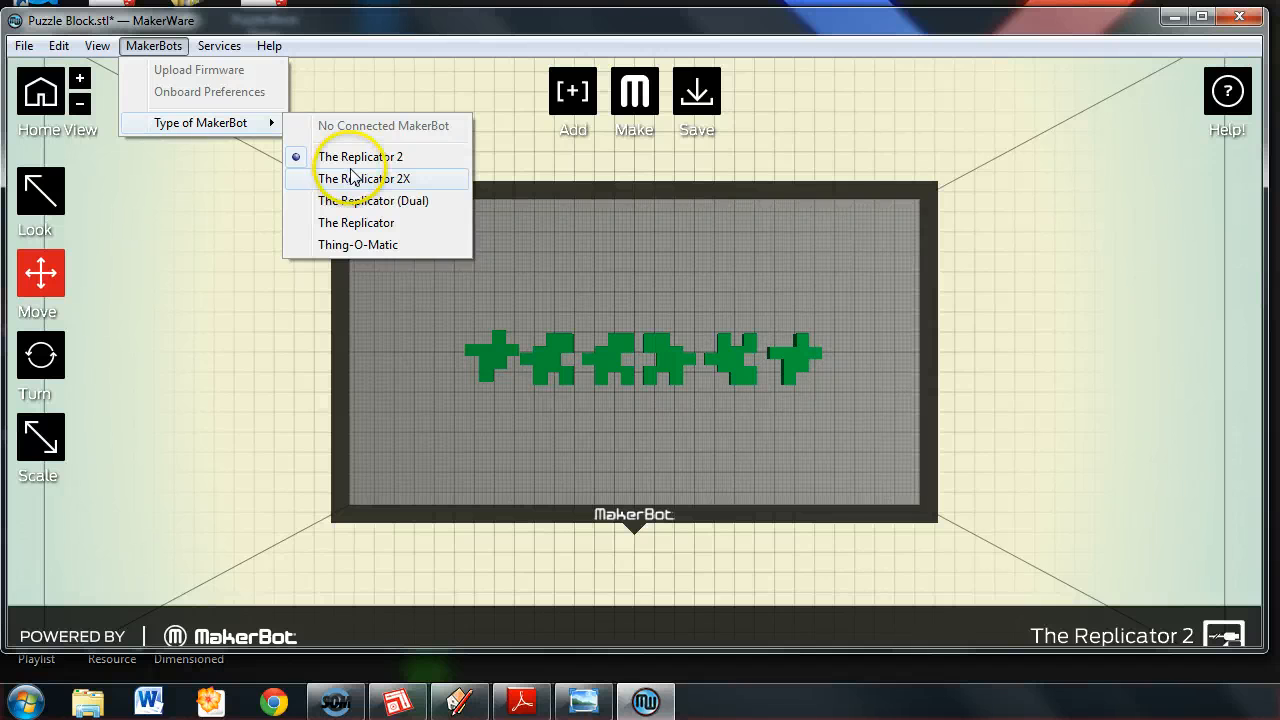
click(162, 46)
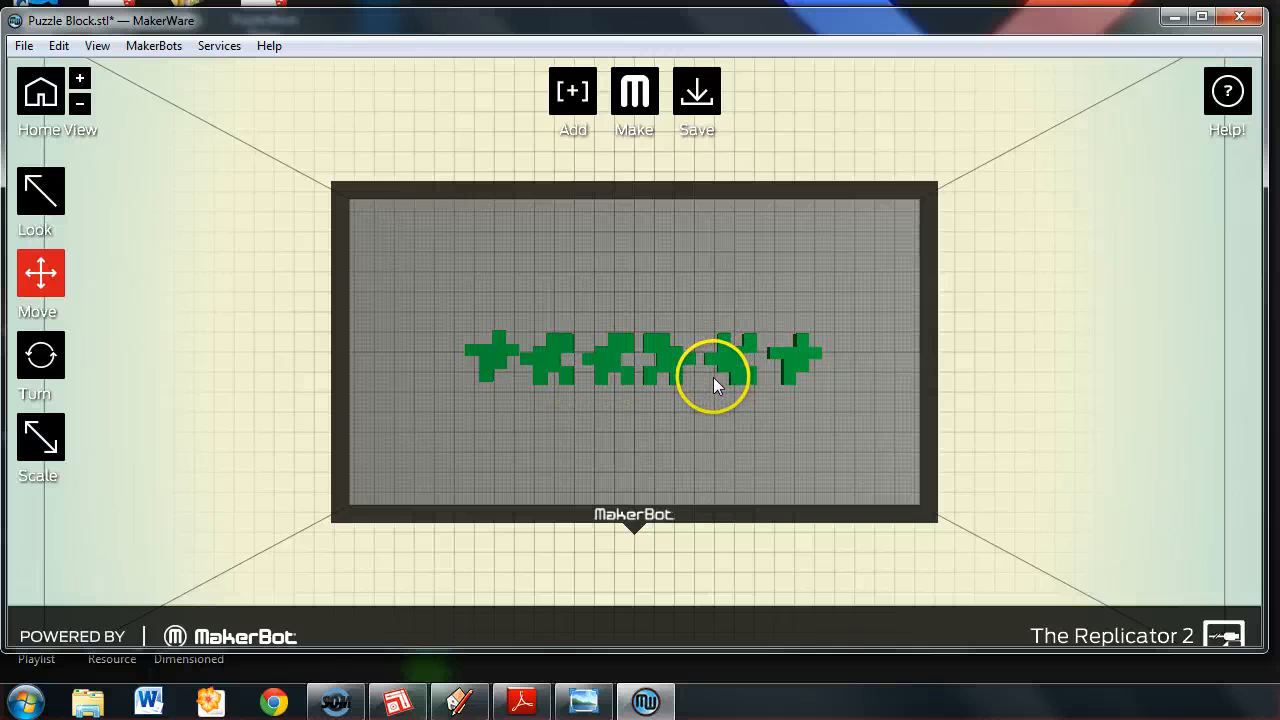
right_click(420, 395)
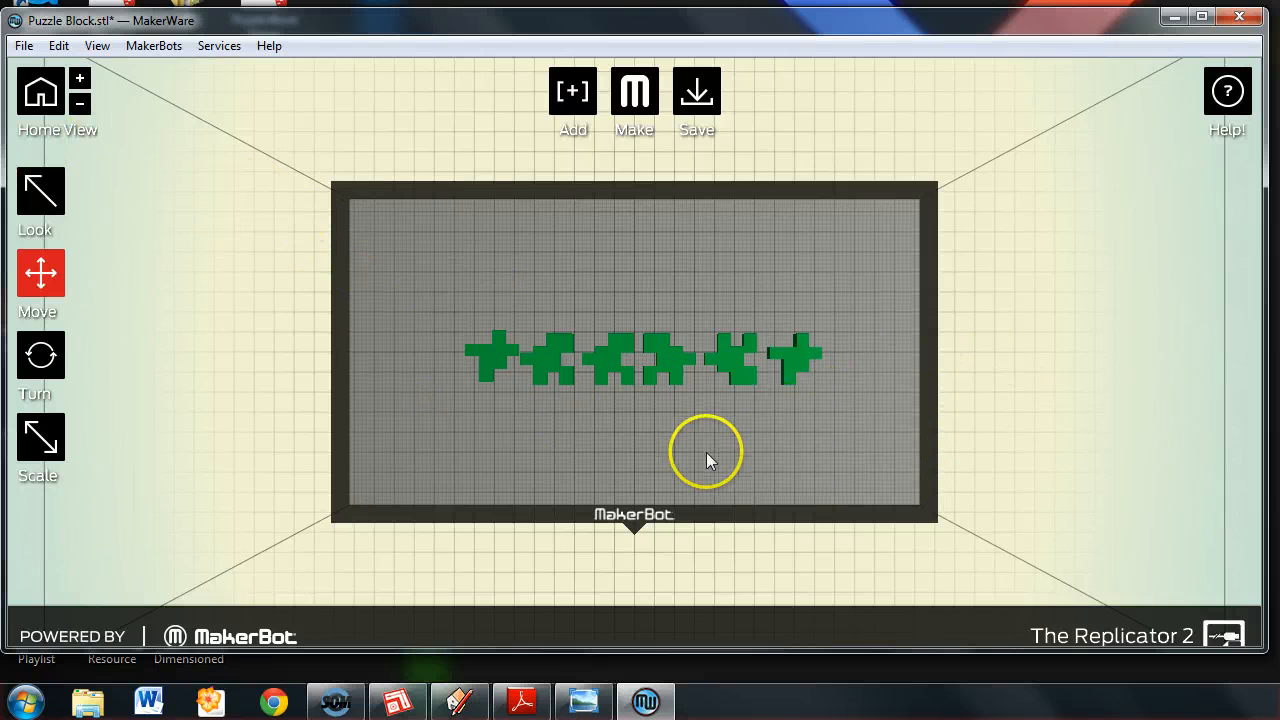
scroll(704, 456, up, 2)
scroll(663, 430, up, 2)
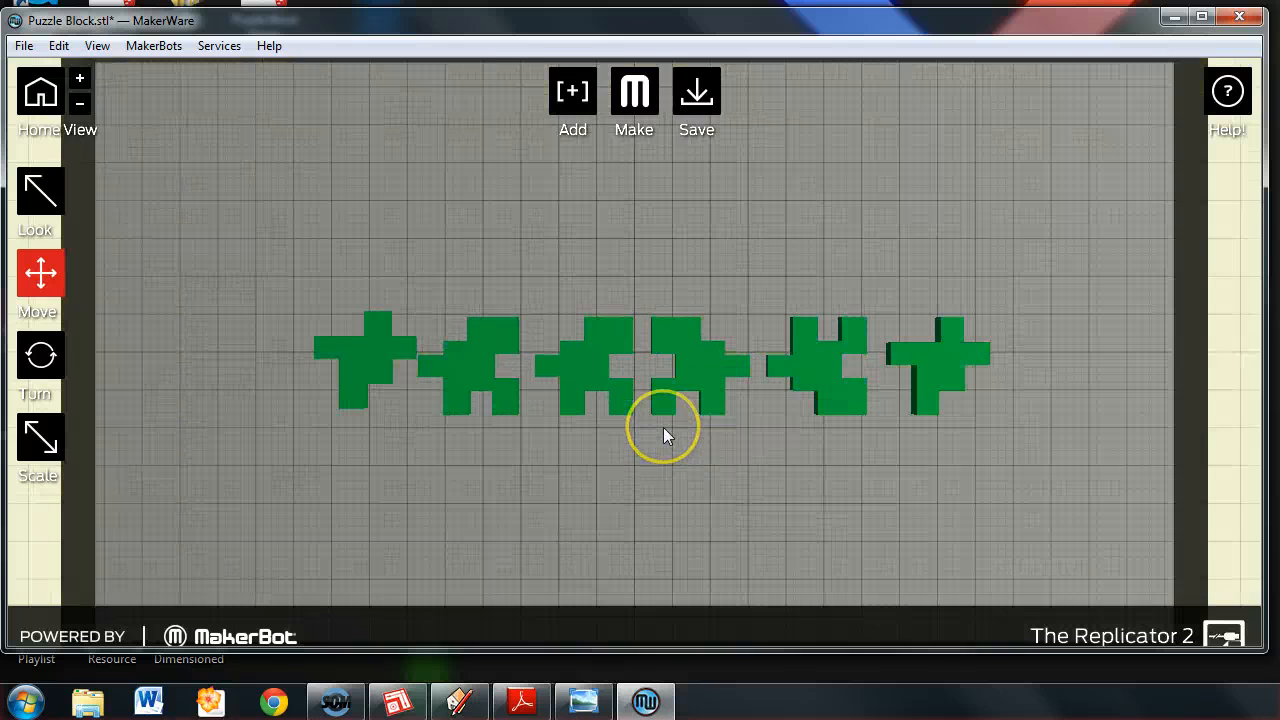
scroll(663, 427, down, 3)
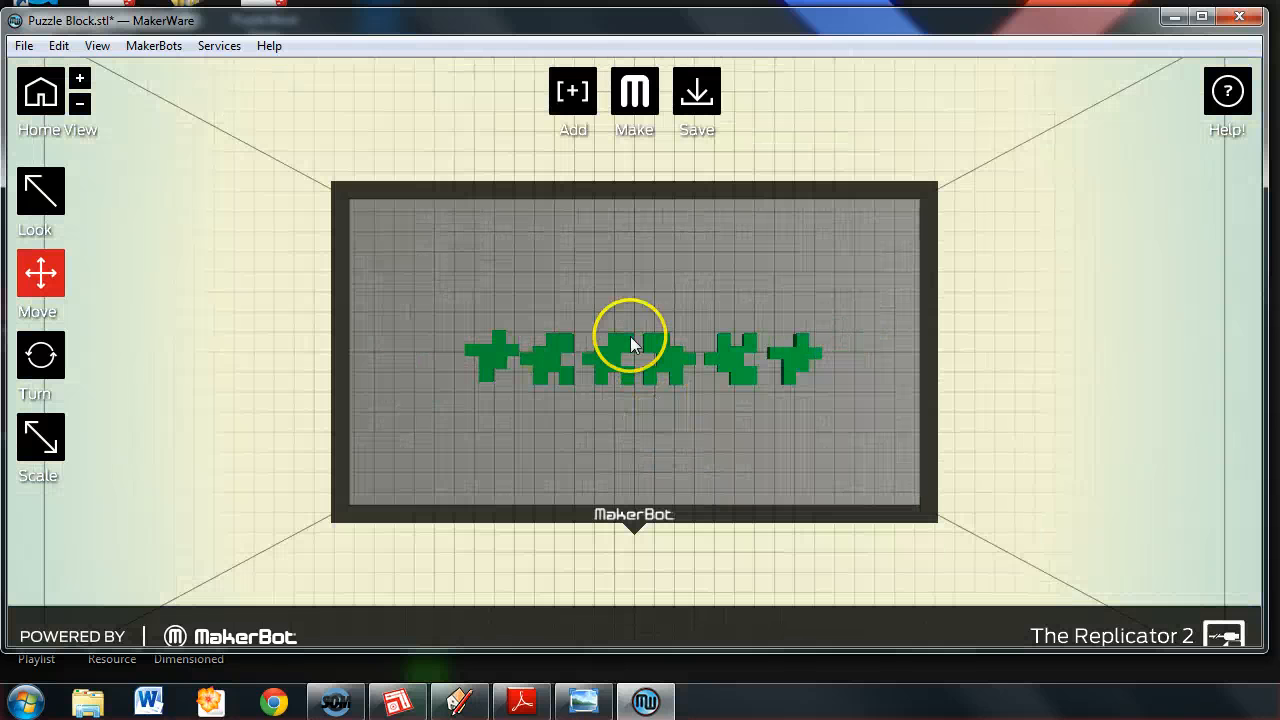
Start making the print file for The Replicator 2, set the resolution to Low (Faster) and expand the advanced options.
click(630, 95)
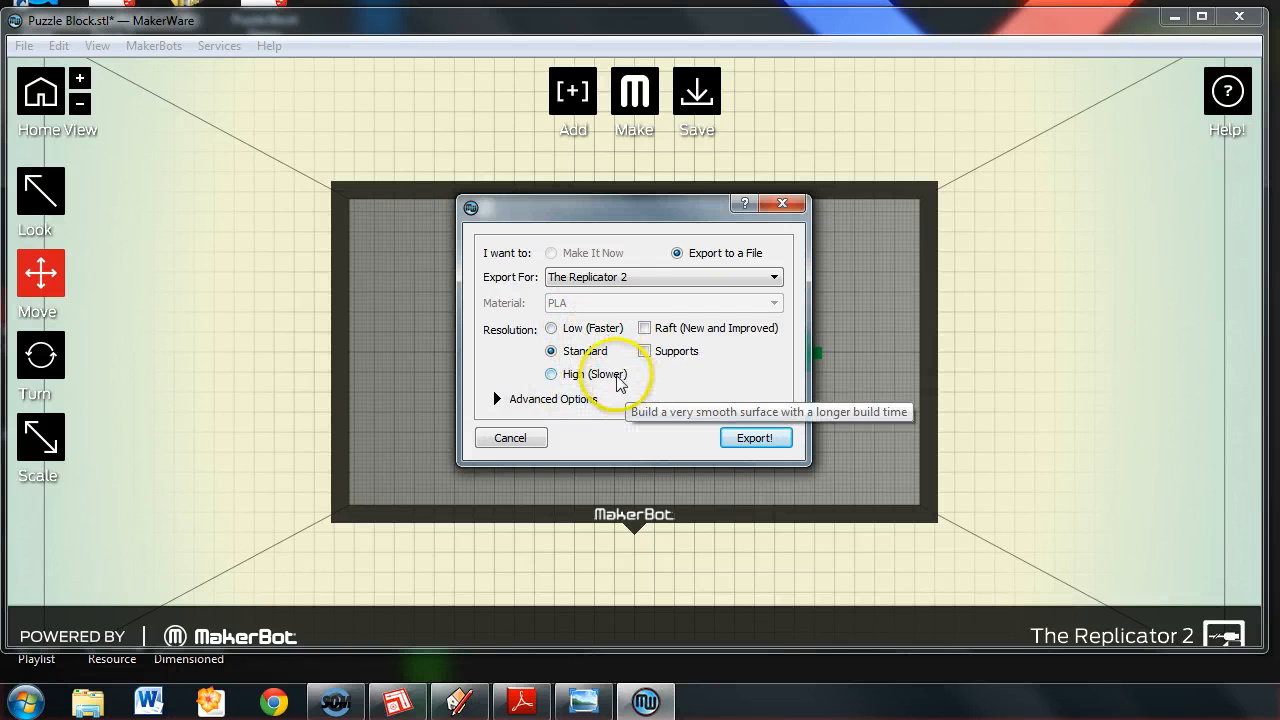
click(551, 328)
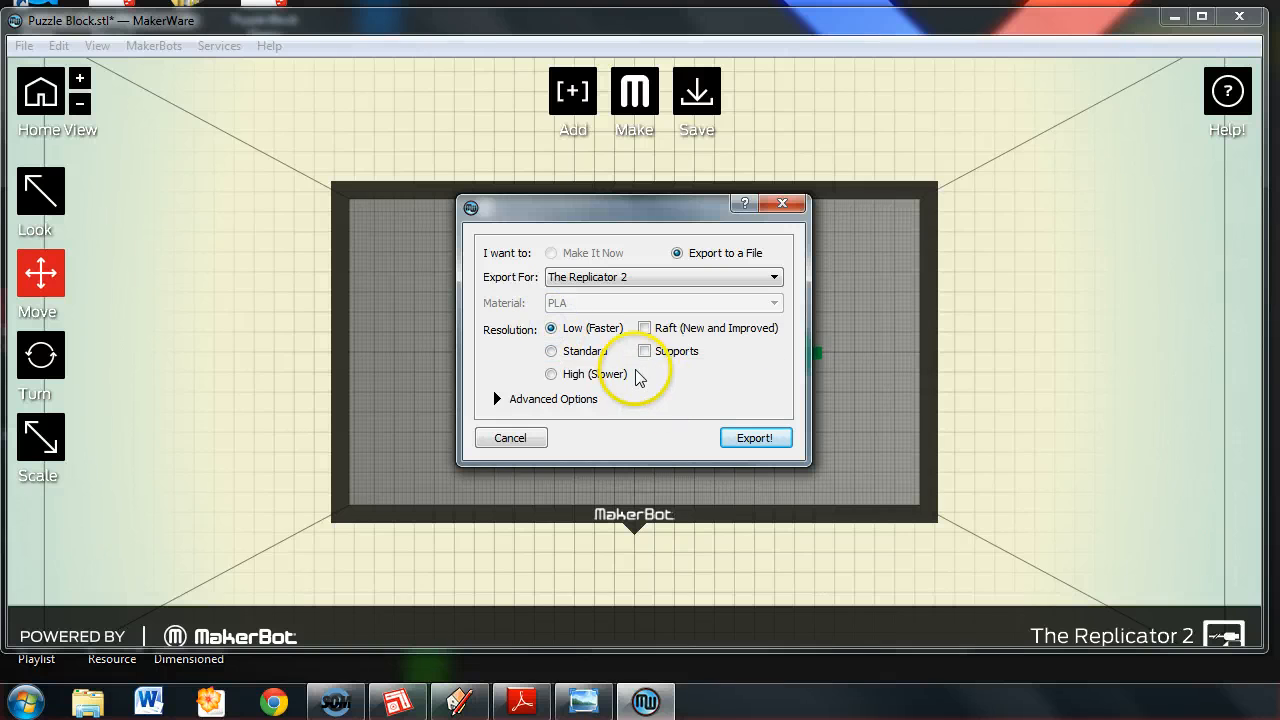
click(499, 400)
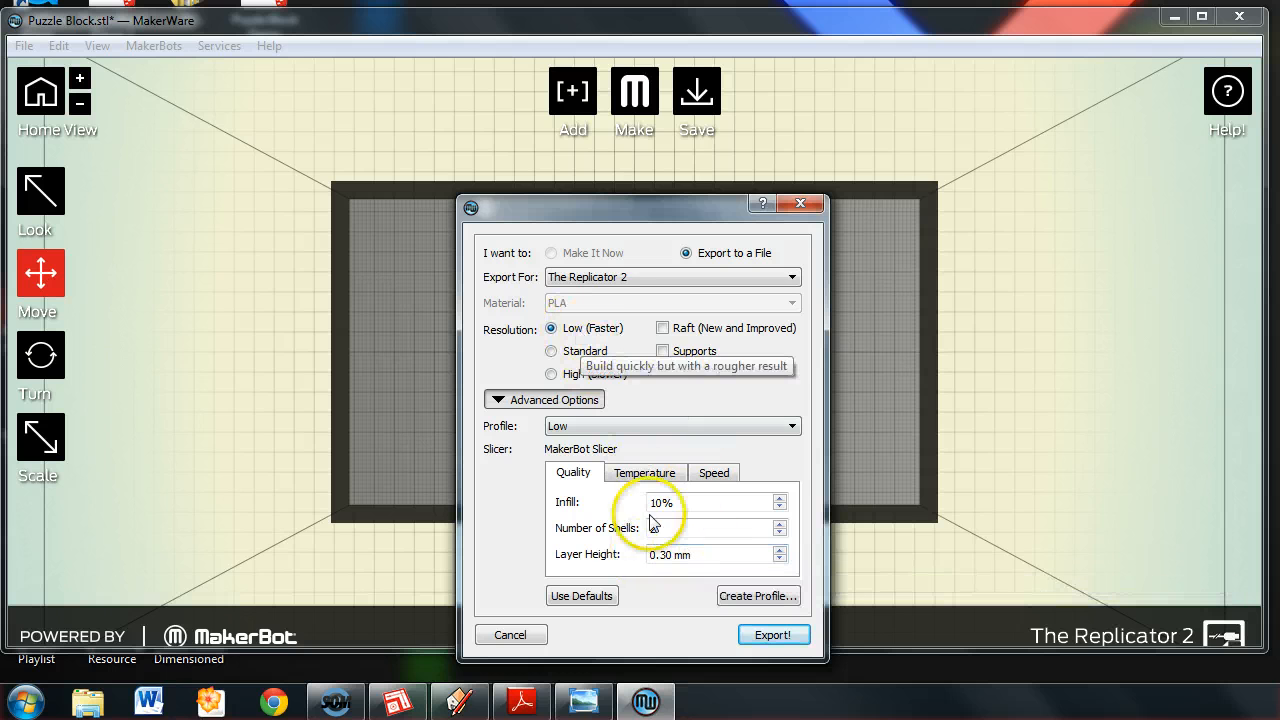
Compare the quality values of the Standard and High (Slower) resolutions and return to Low (Faster).
click(550, 351)
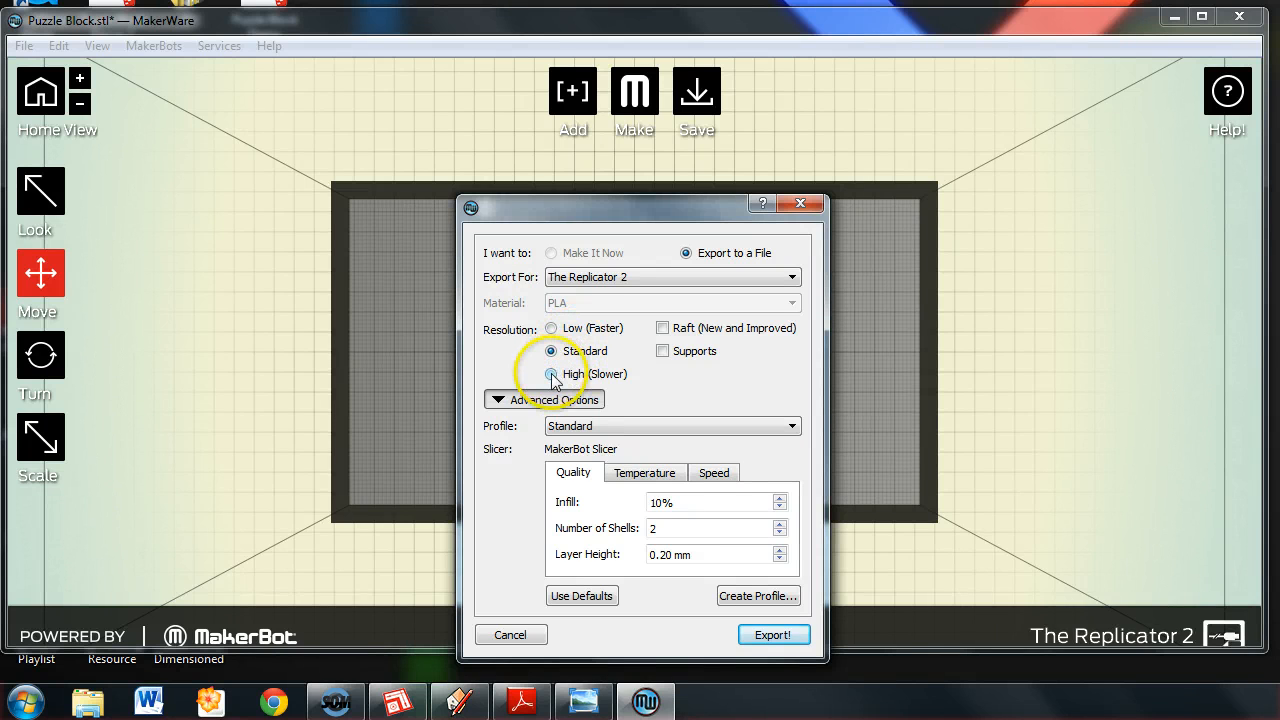
click(551, 375)
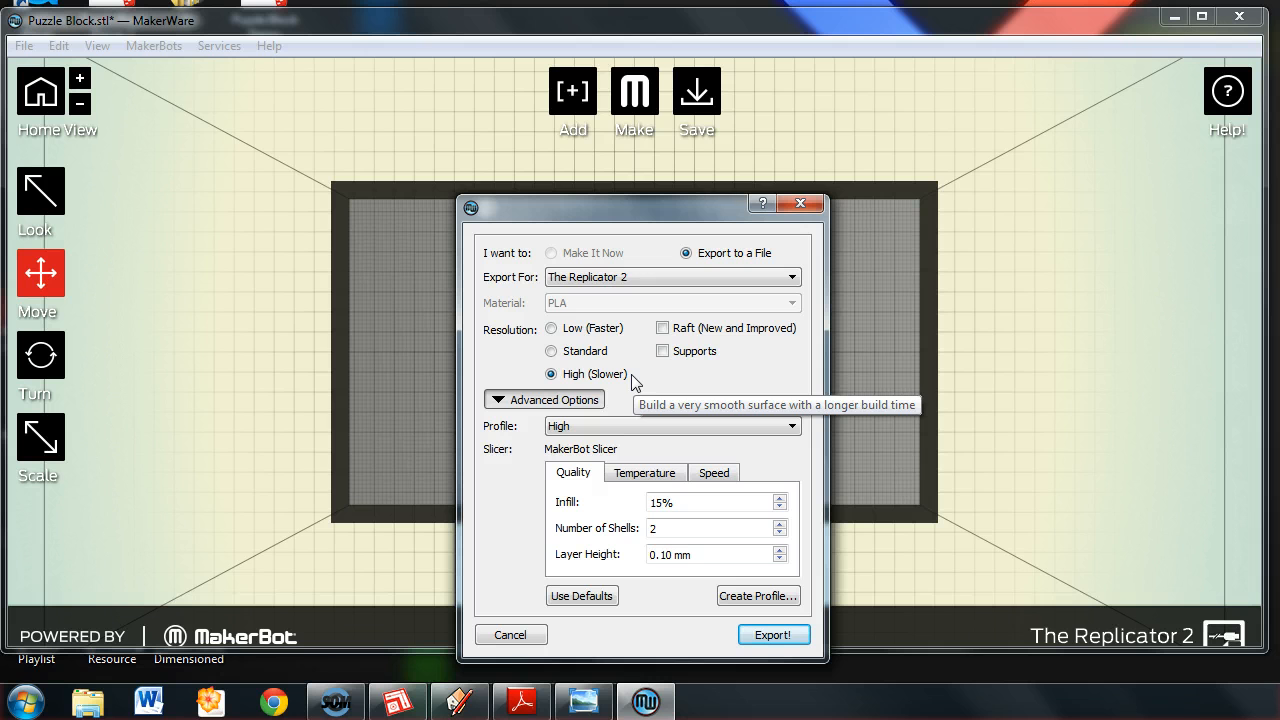
click(550, 329)
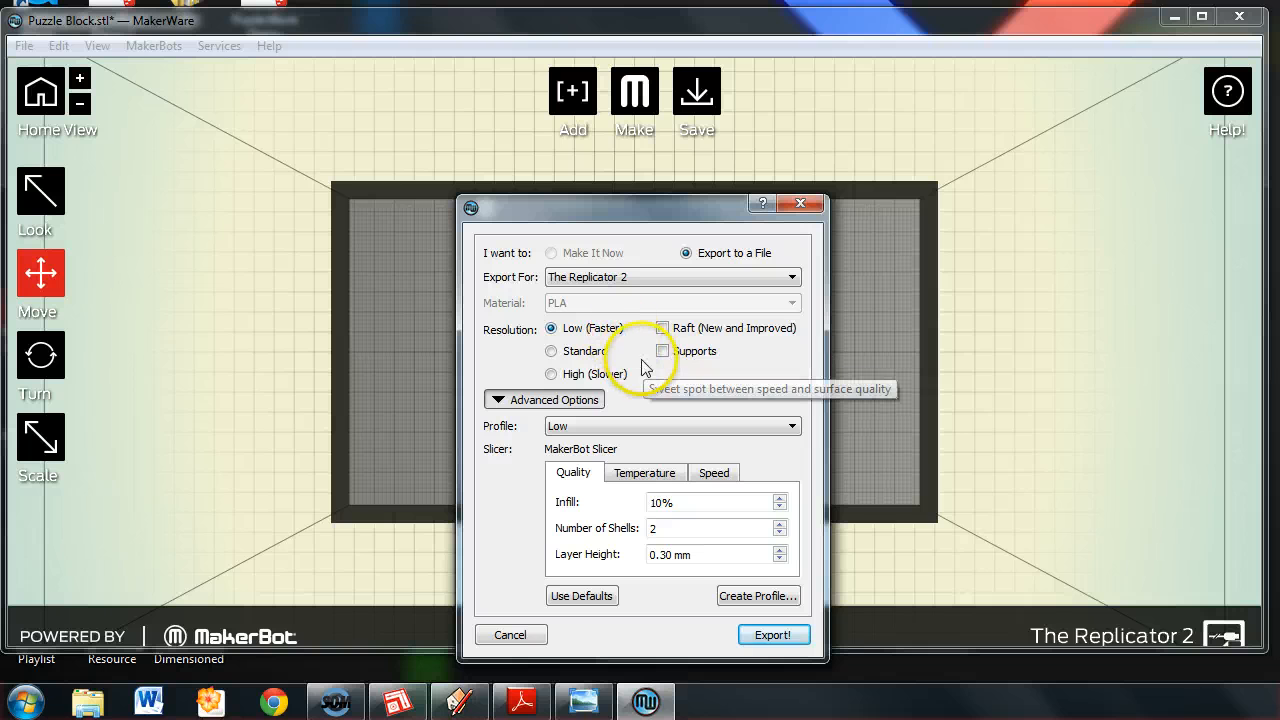
Examine the Low profile's extruder temperature, extruding and traveling speeds, and quality settings, including the number of shells.
click(643, 474)
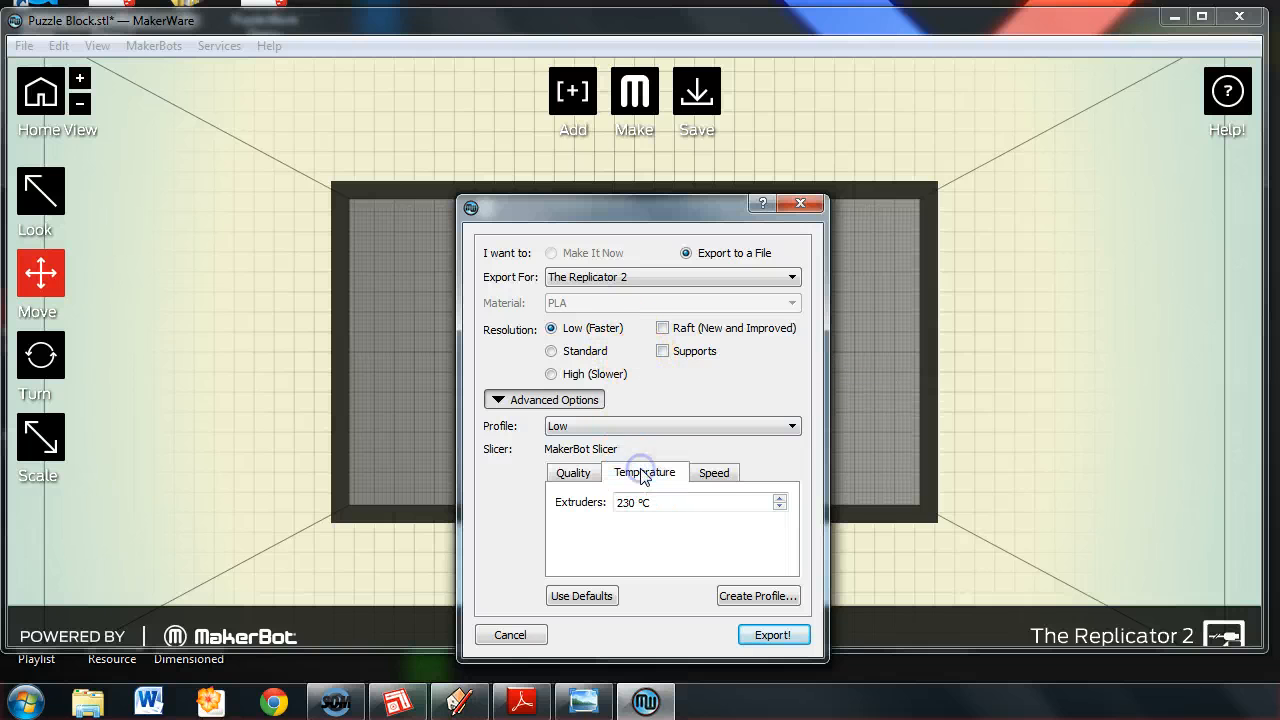
click(713, 475)
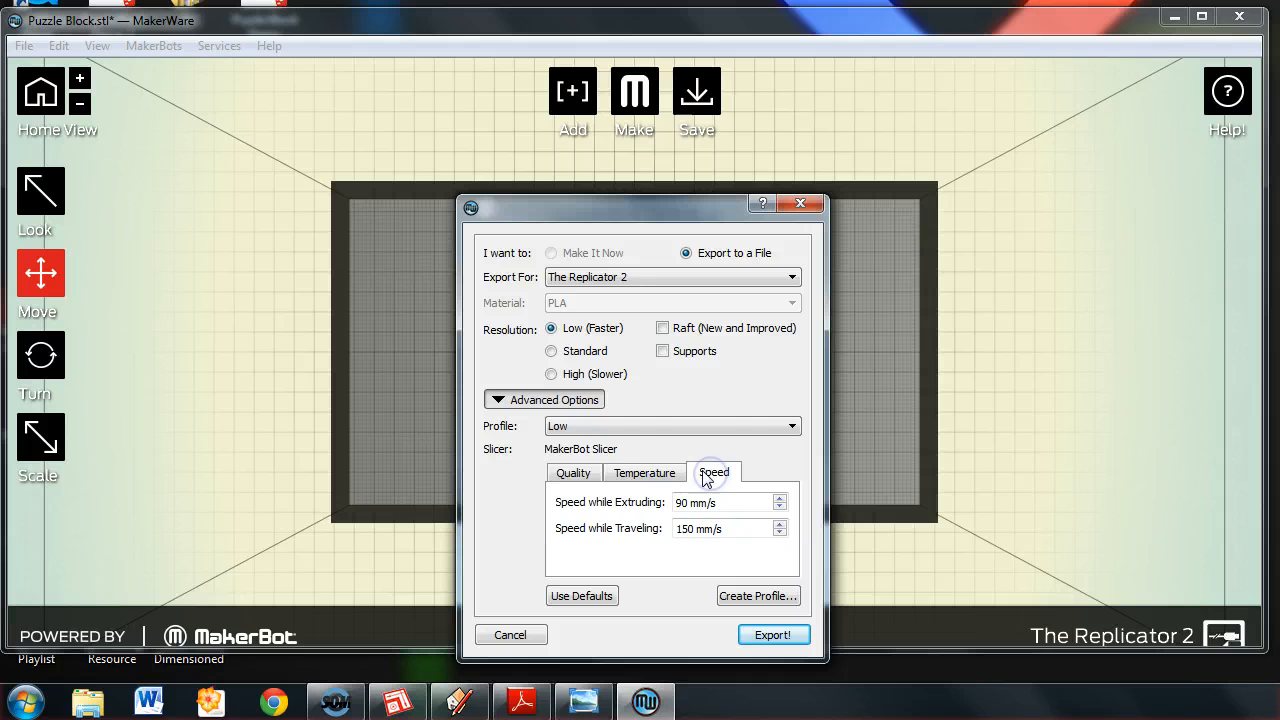
click(660, 473)
click(713, 475)
click(645, 473)
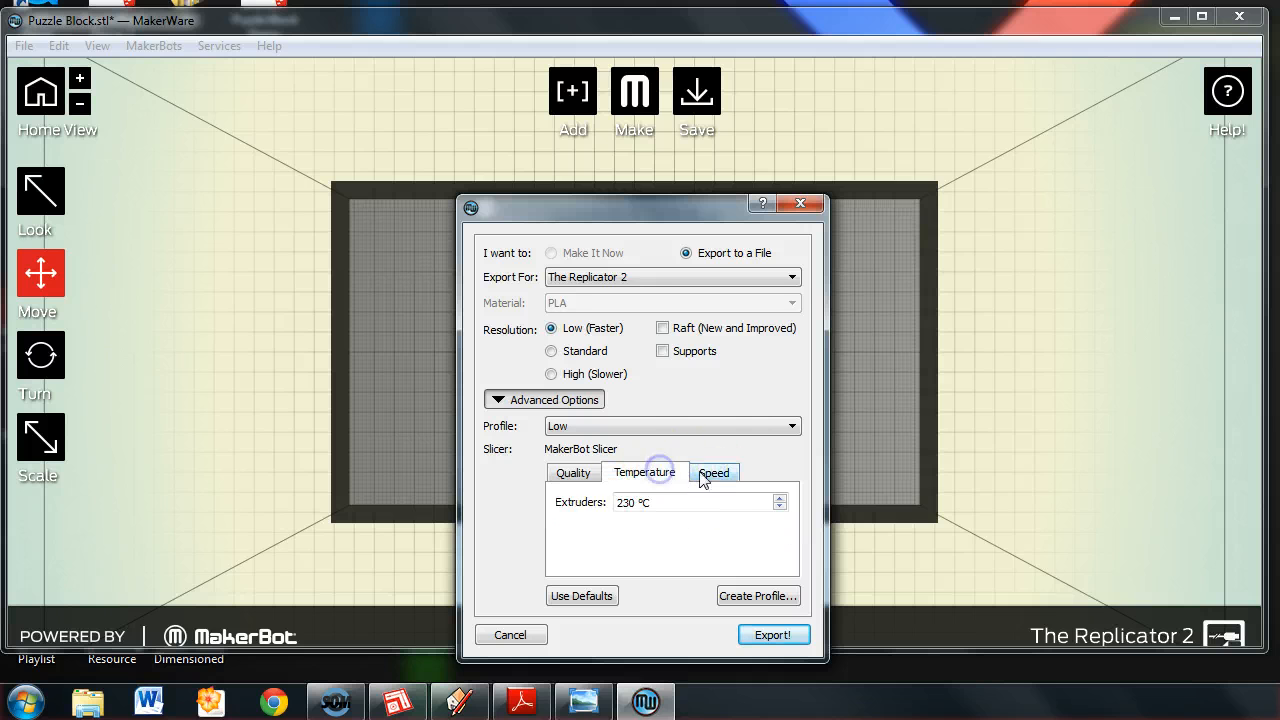
click(713, 475)
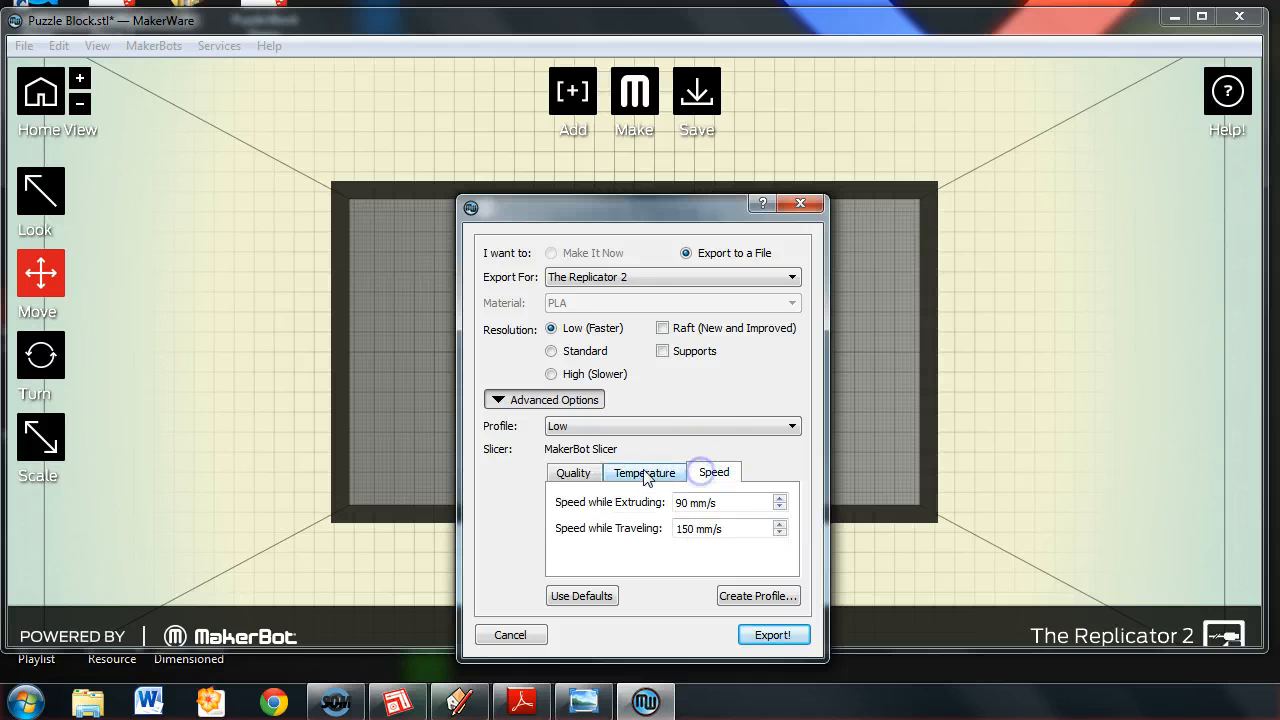
click(576, 474)
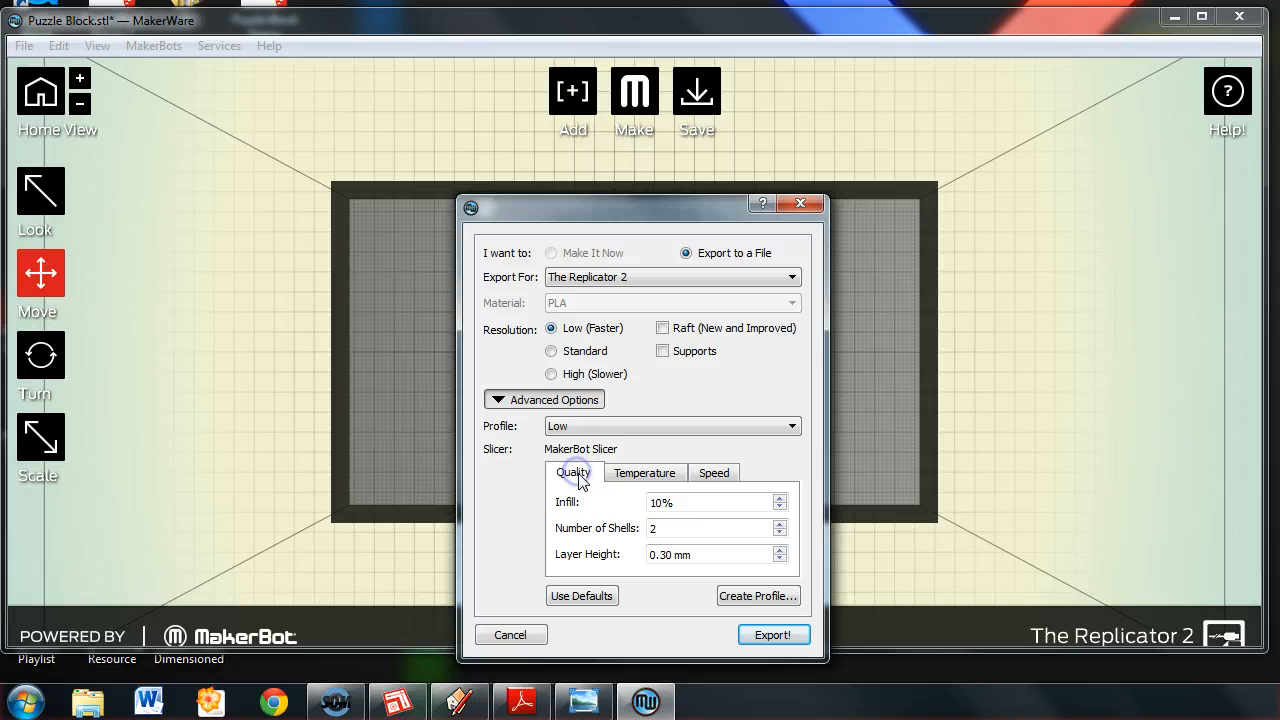
click(665, 529)
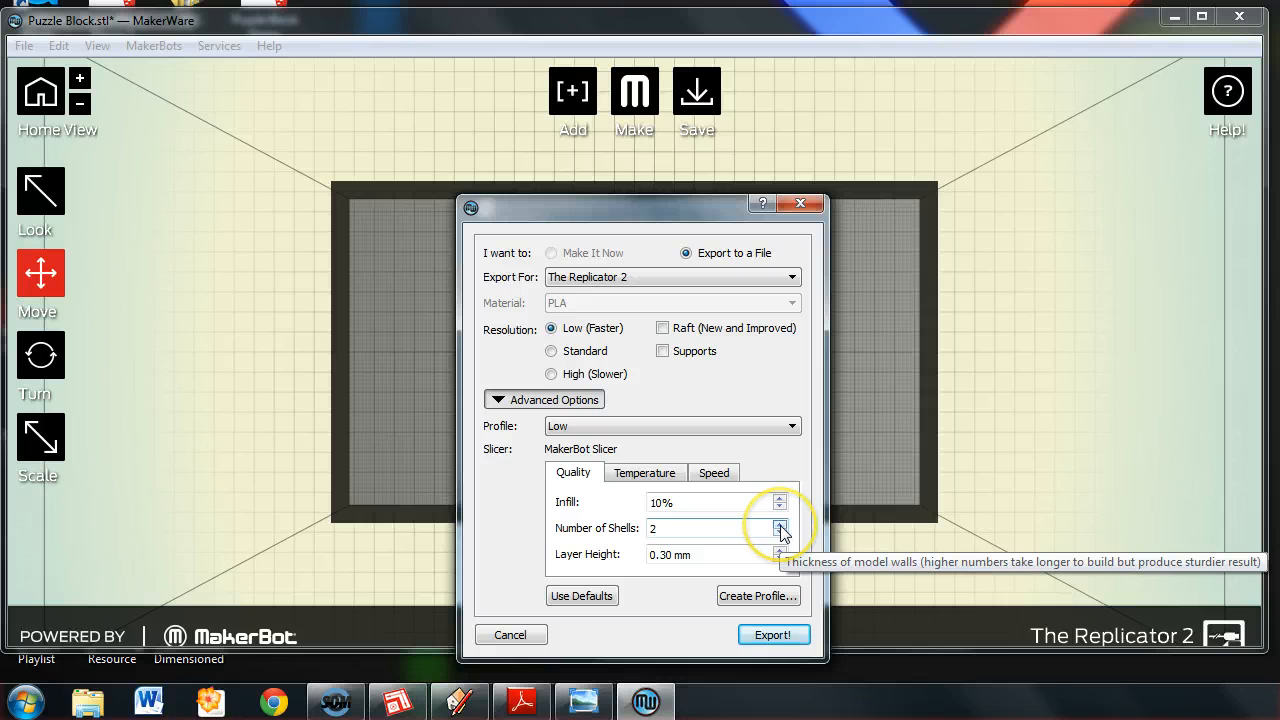
click(683, 528)
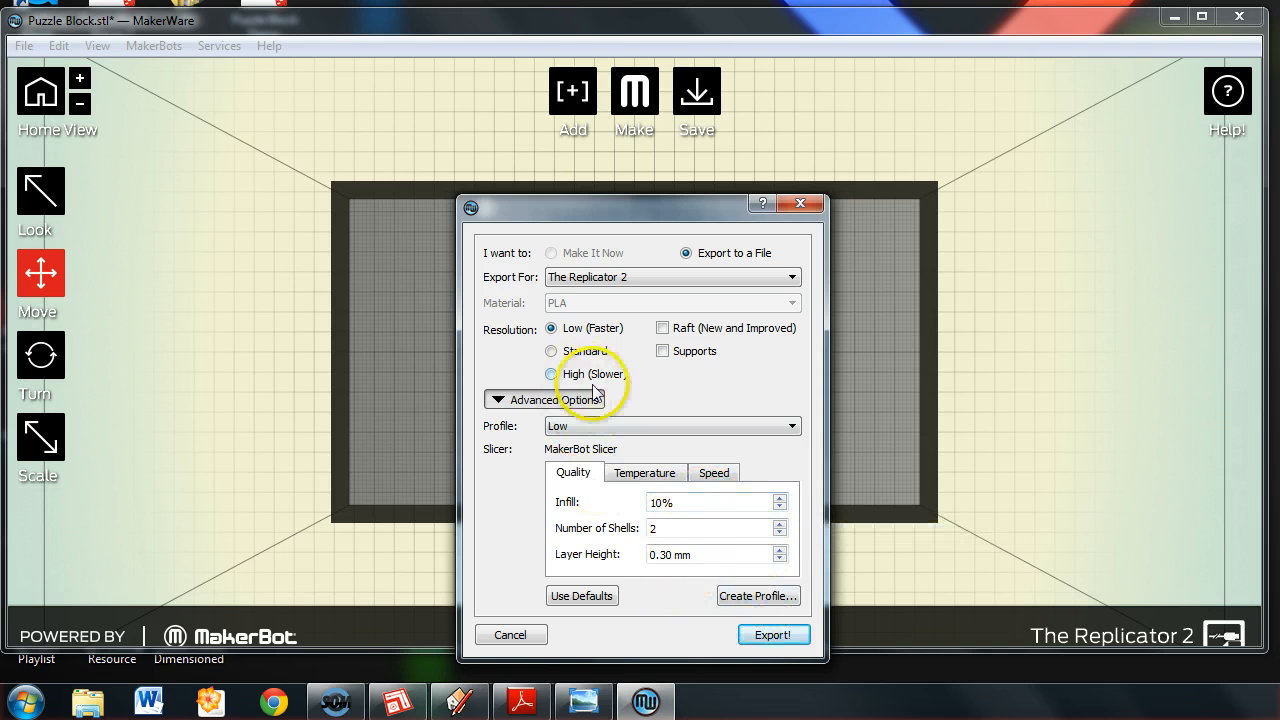
Start the export of the print file and choose the Desktop as the destination folder.
click(772, 636)
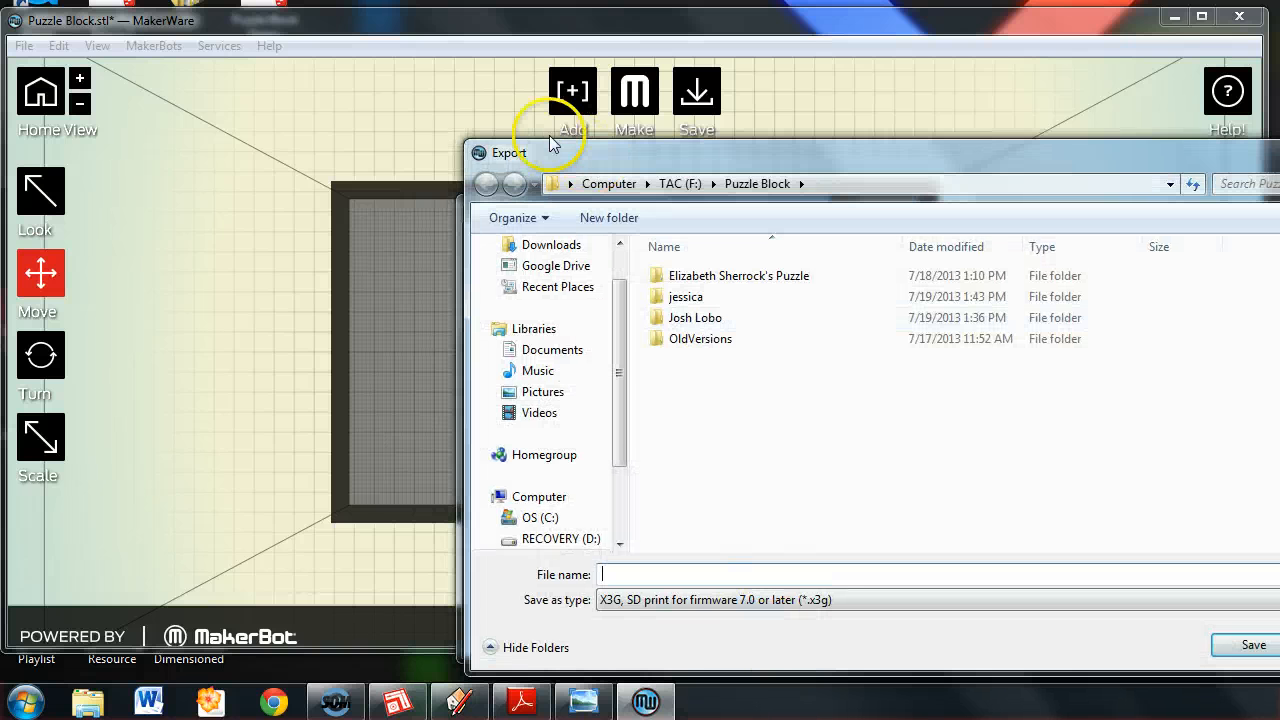
click(570, 185)
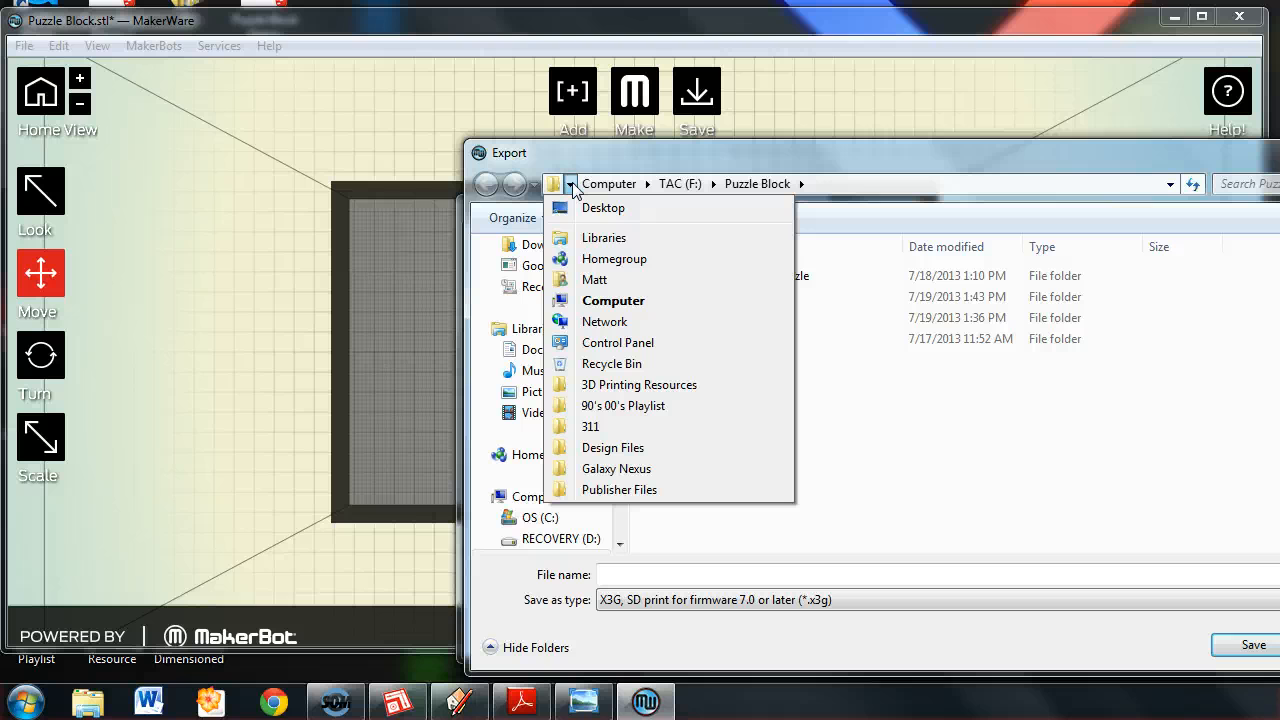
click(569, 187)
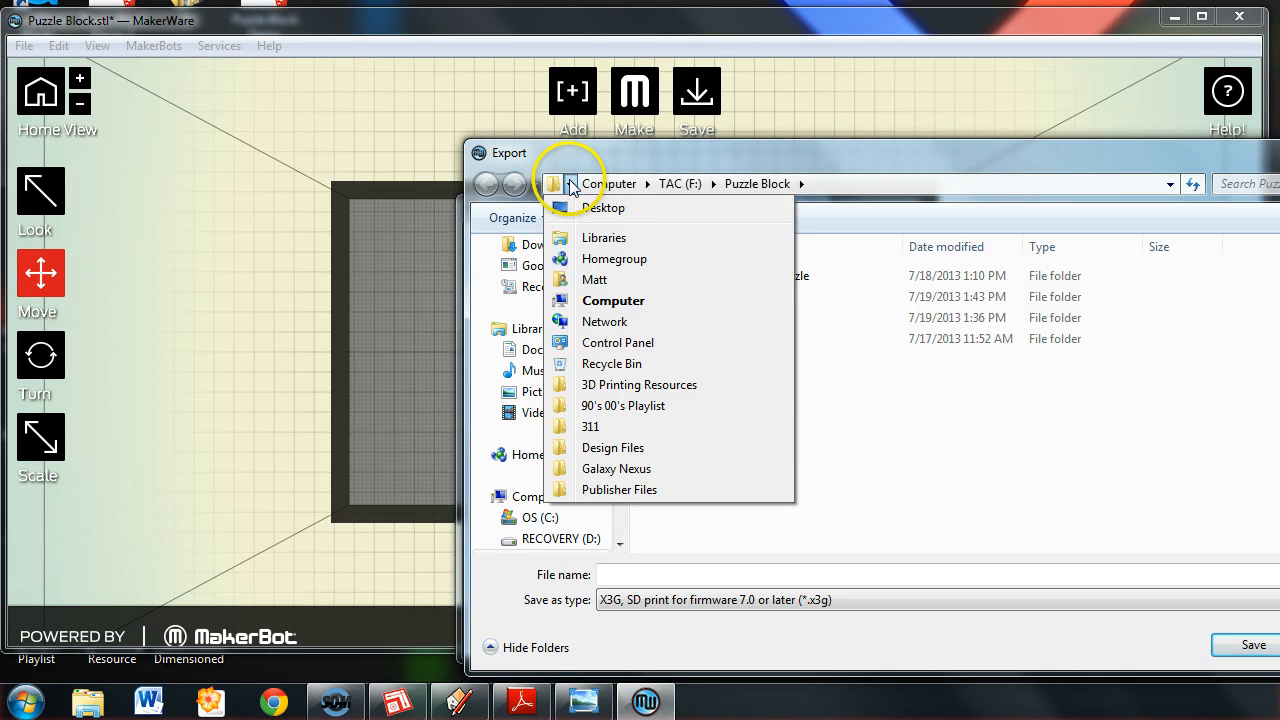
click(570, 186)
click(571, 186)
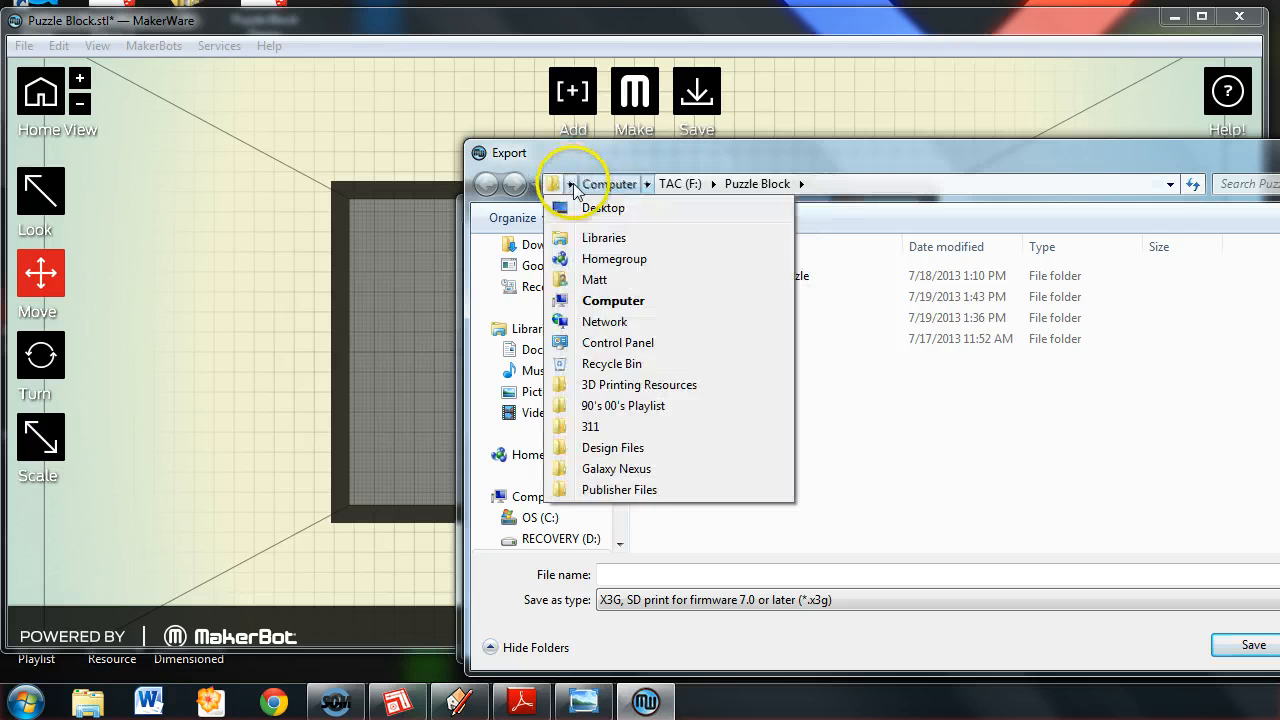
click(570, 185)
click(588, 205)
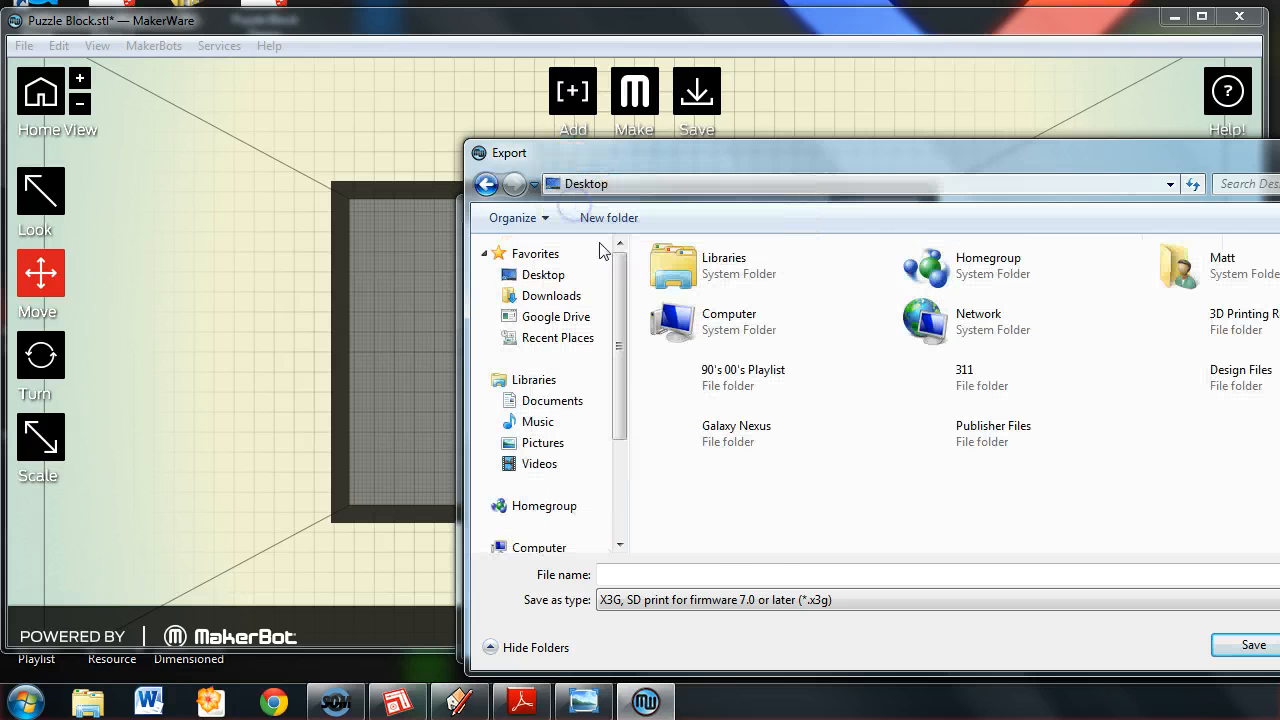
Name the X3G file "Puzzle Sample" and save it to the Desktop.
click(744, 582)
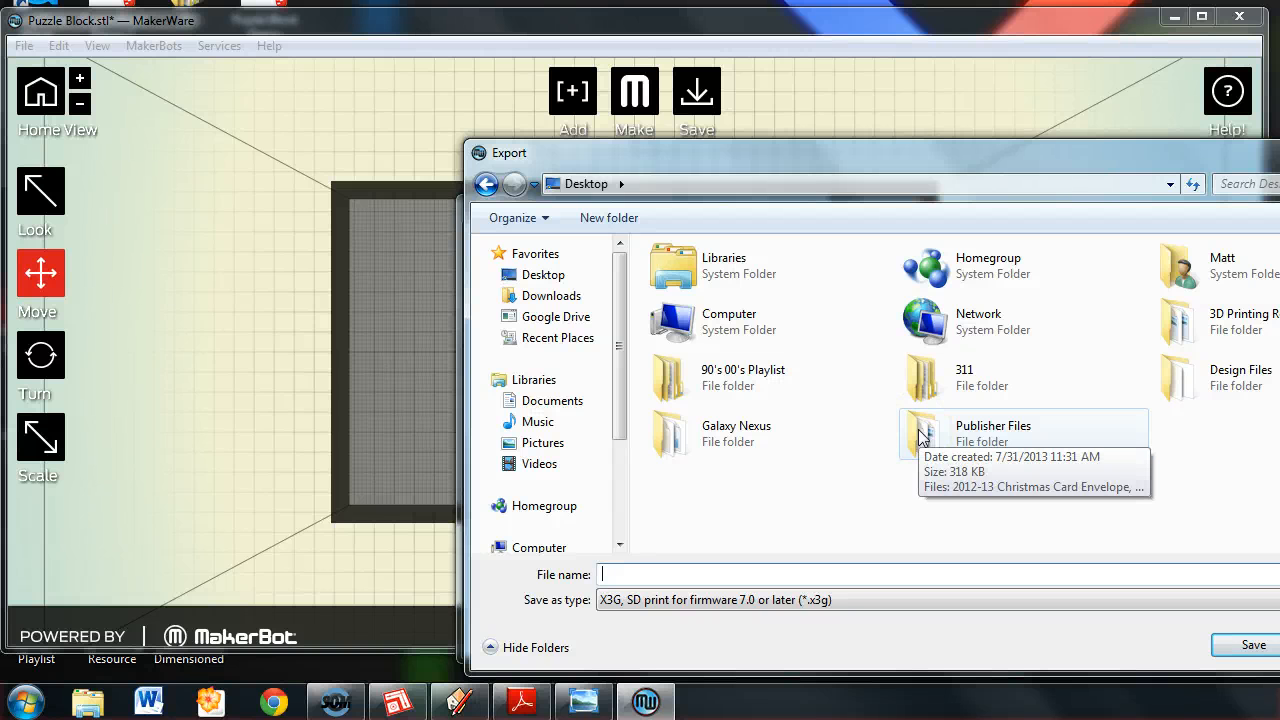
text(Puzzle S)
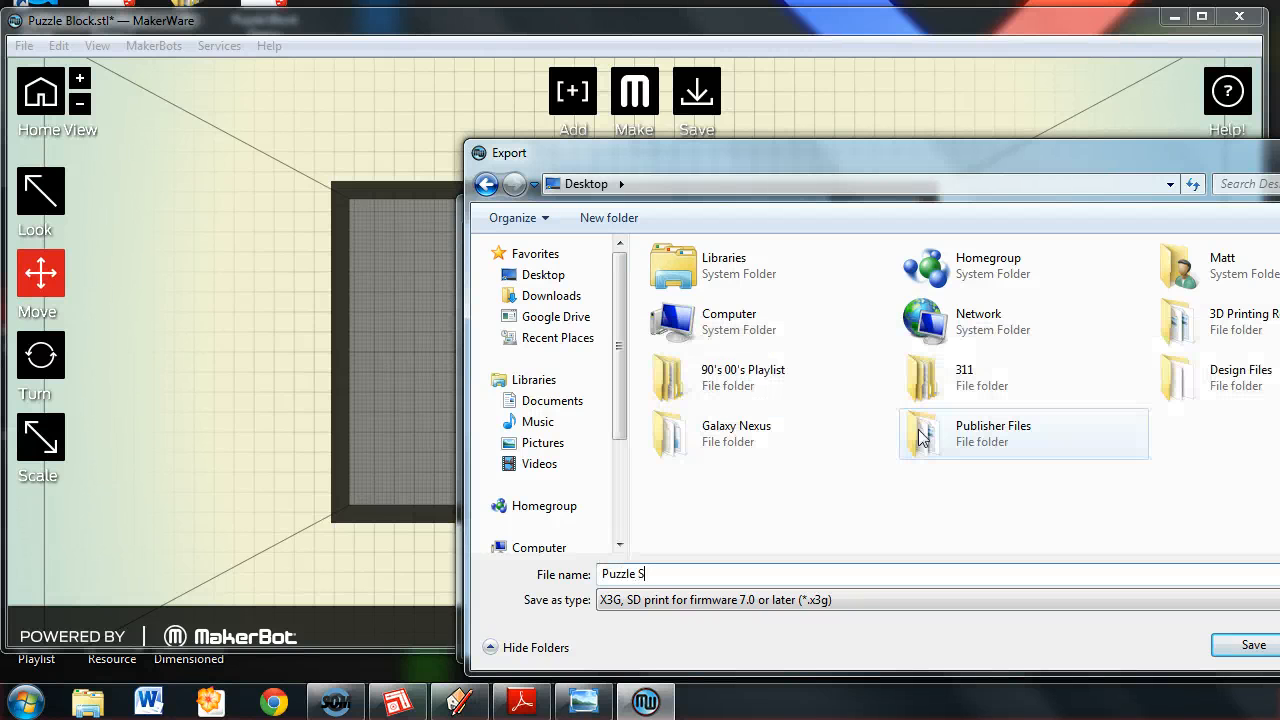
text(ample)
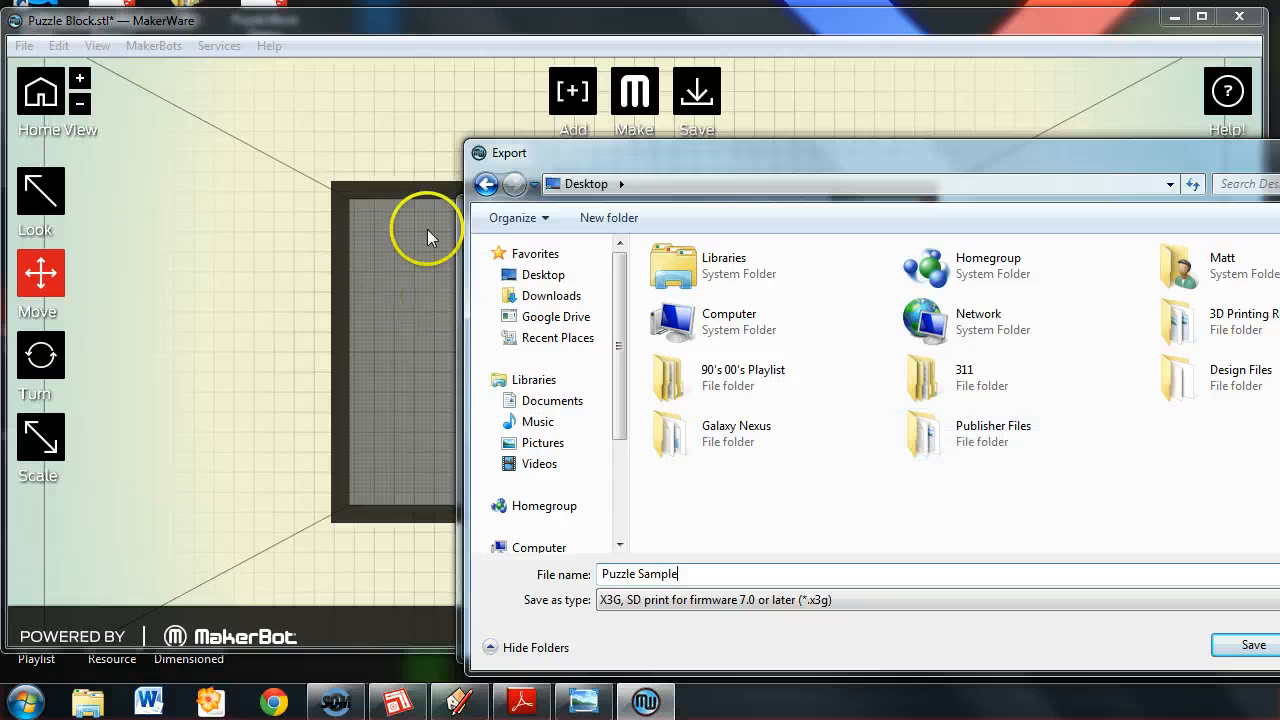
drag(1022, 160, 776, 90)
click(1012, 576)
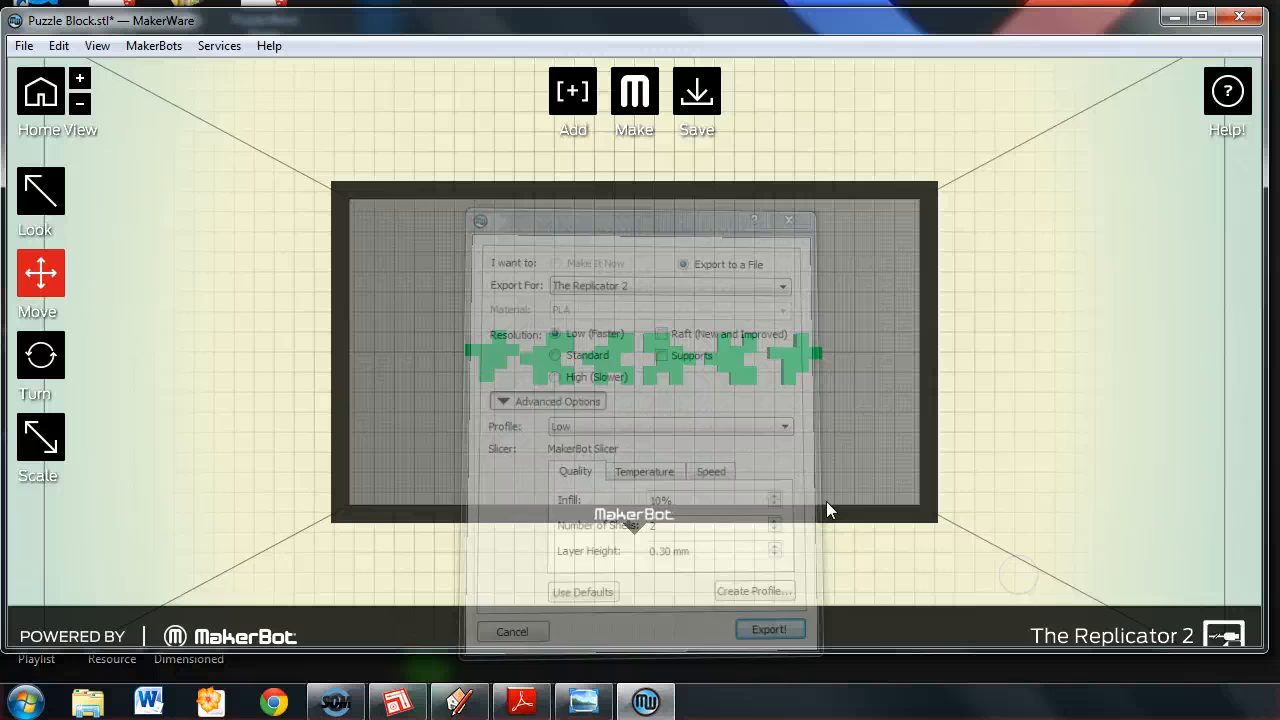